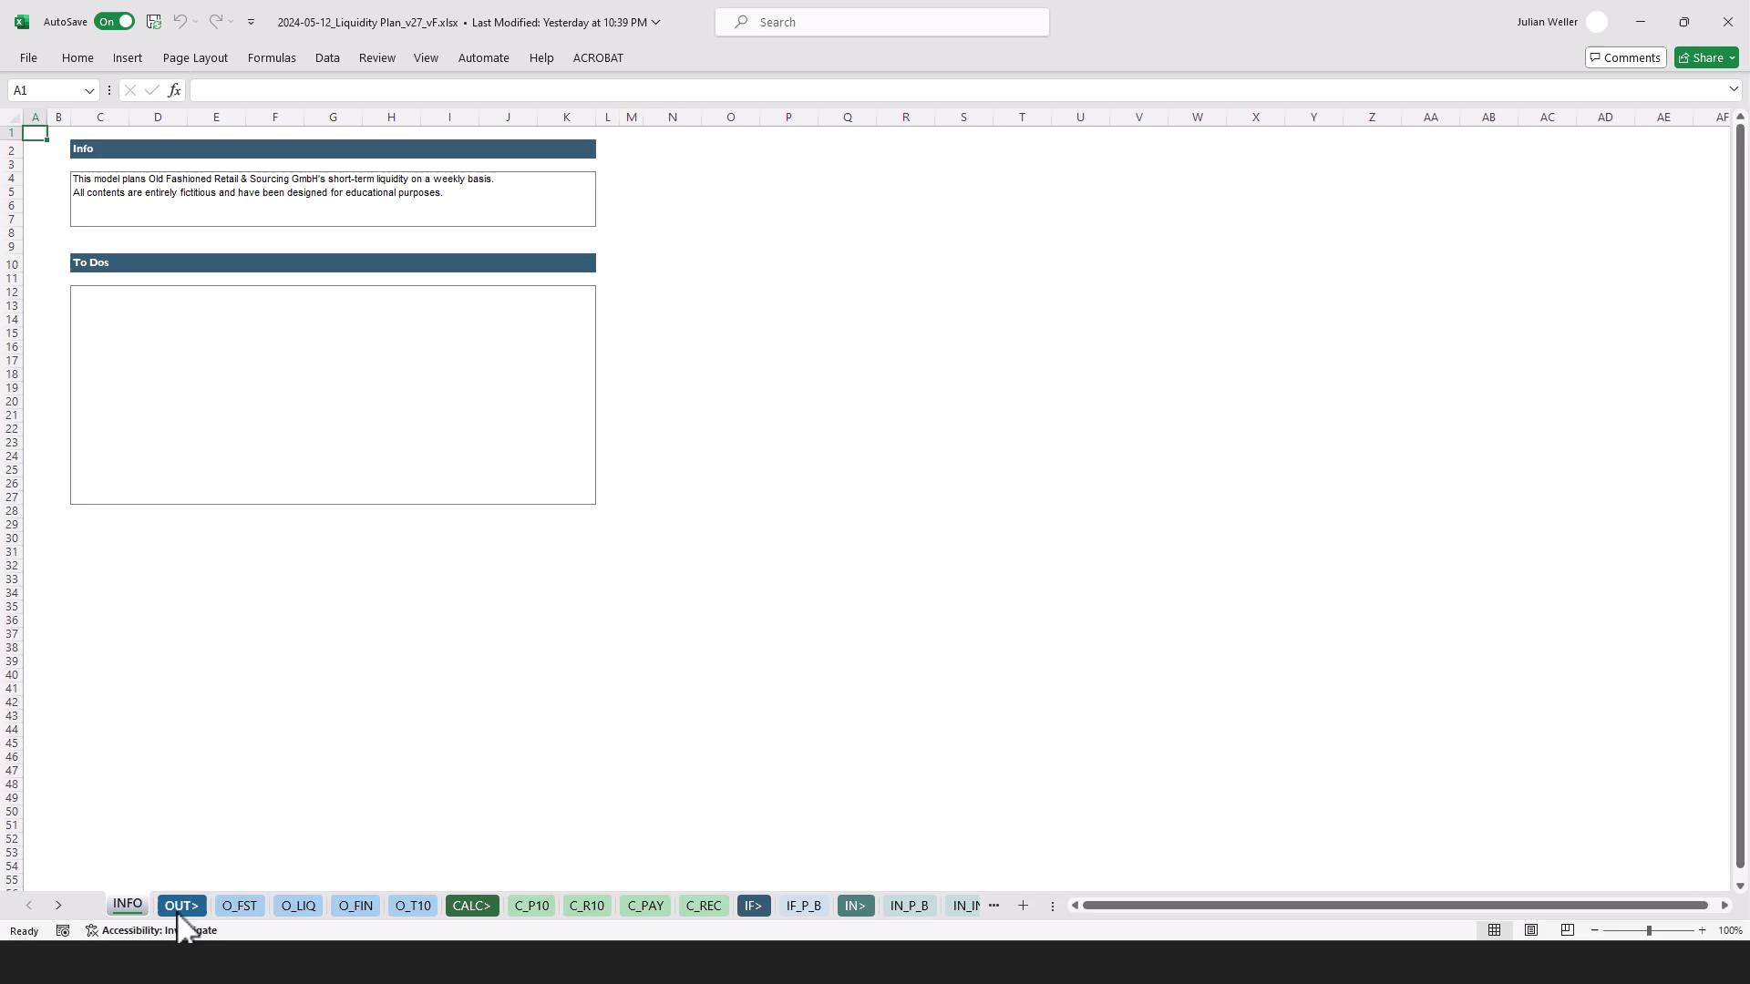
# Look through the O_FST and C_P10 sheets, return to INFO, and scroll the sheet tabs right
pyautogui.click(240, 905)
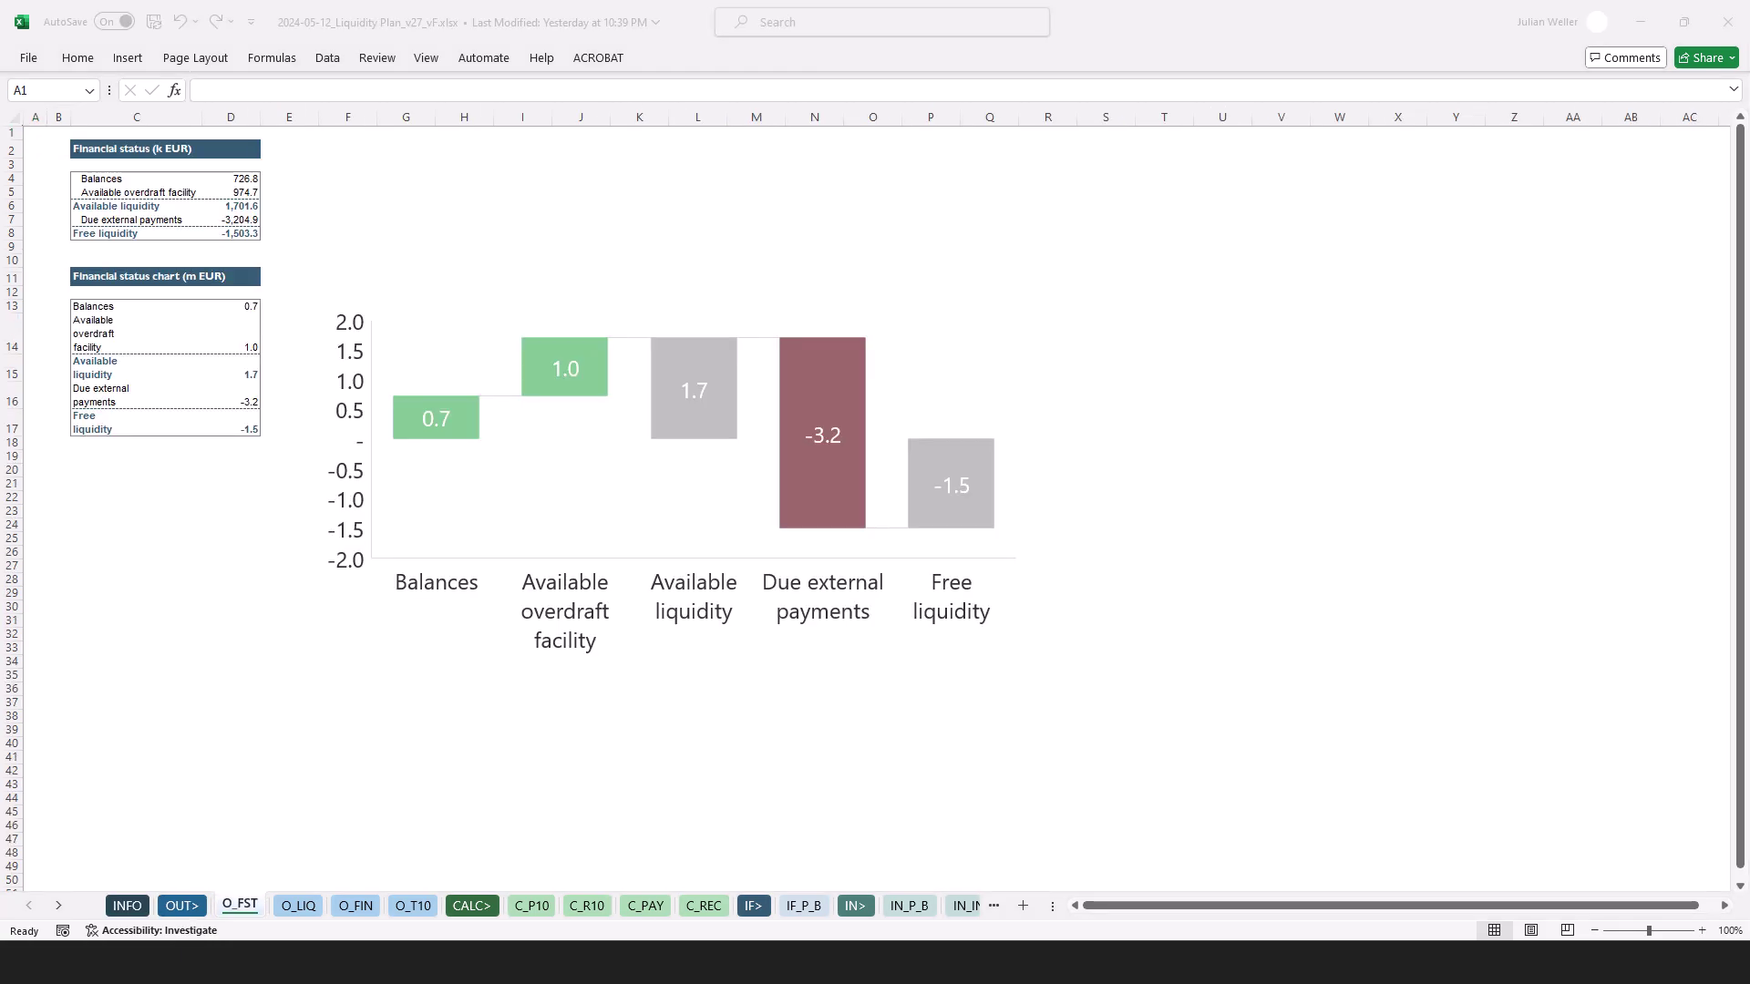
pyautogui.click(531, 905)
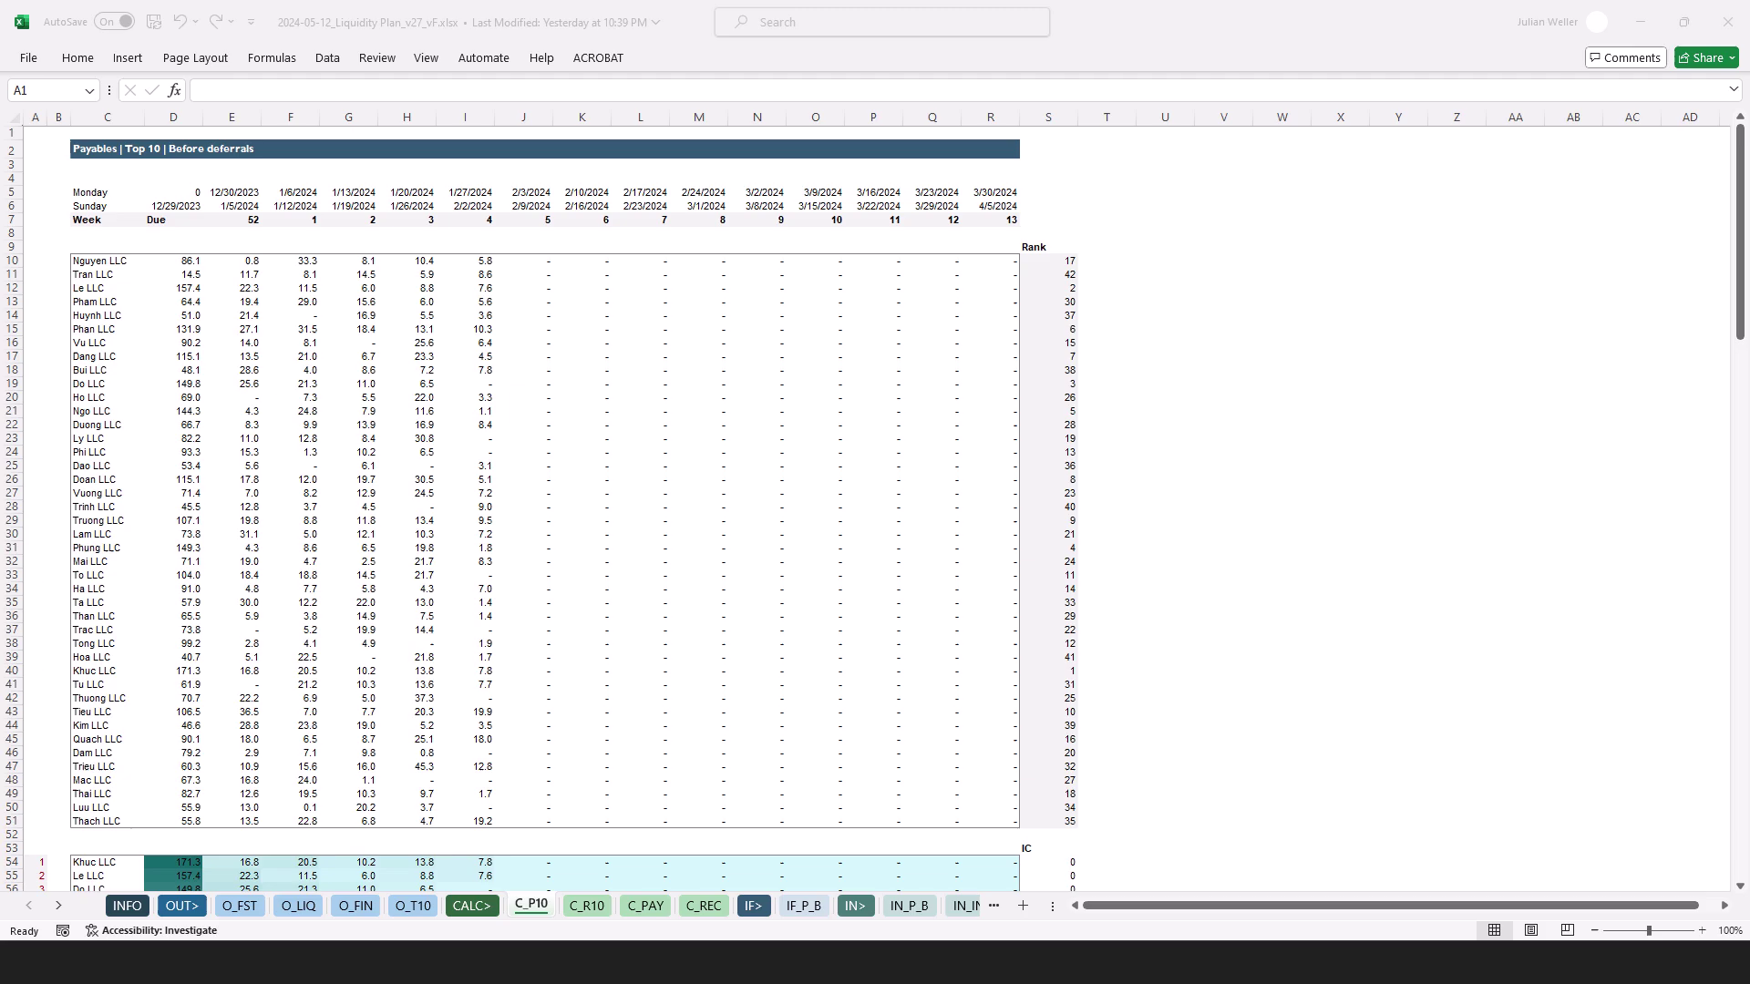
pyautogui.click(127, 905)
pyautogui.click(58, 905)
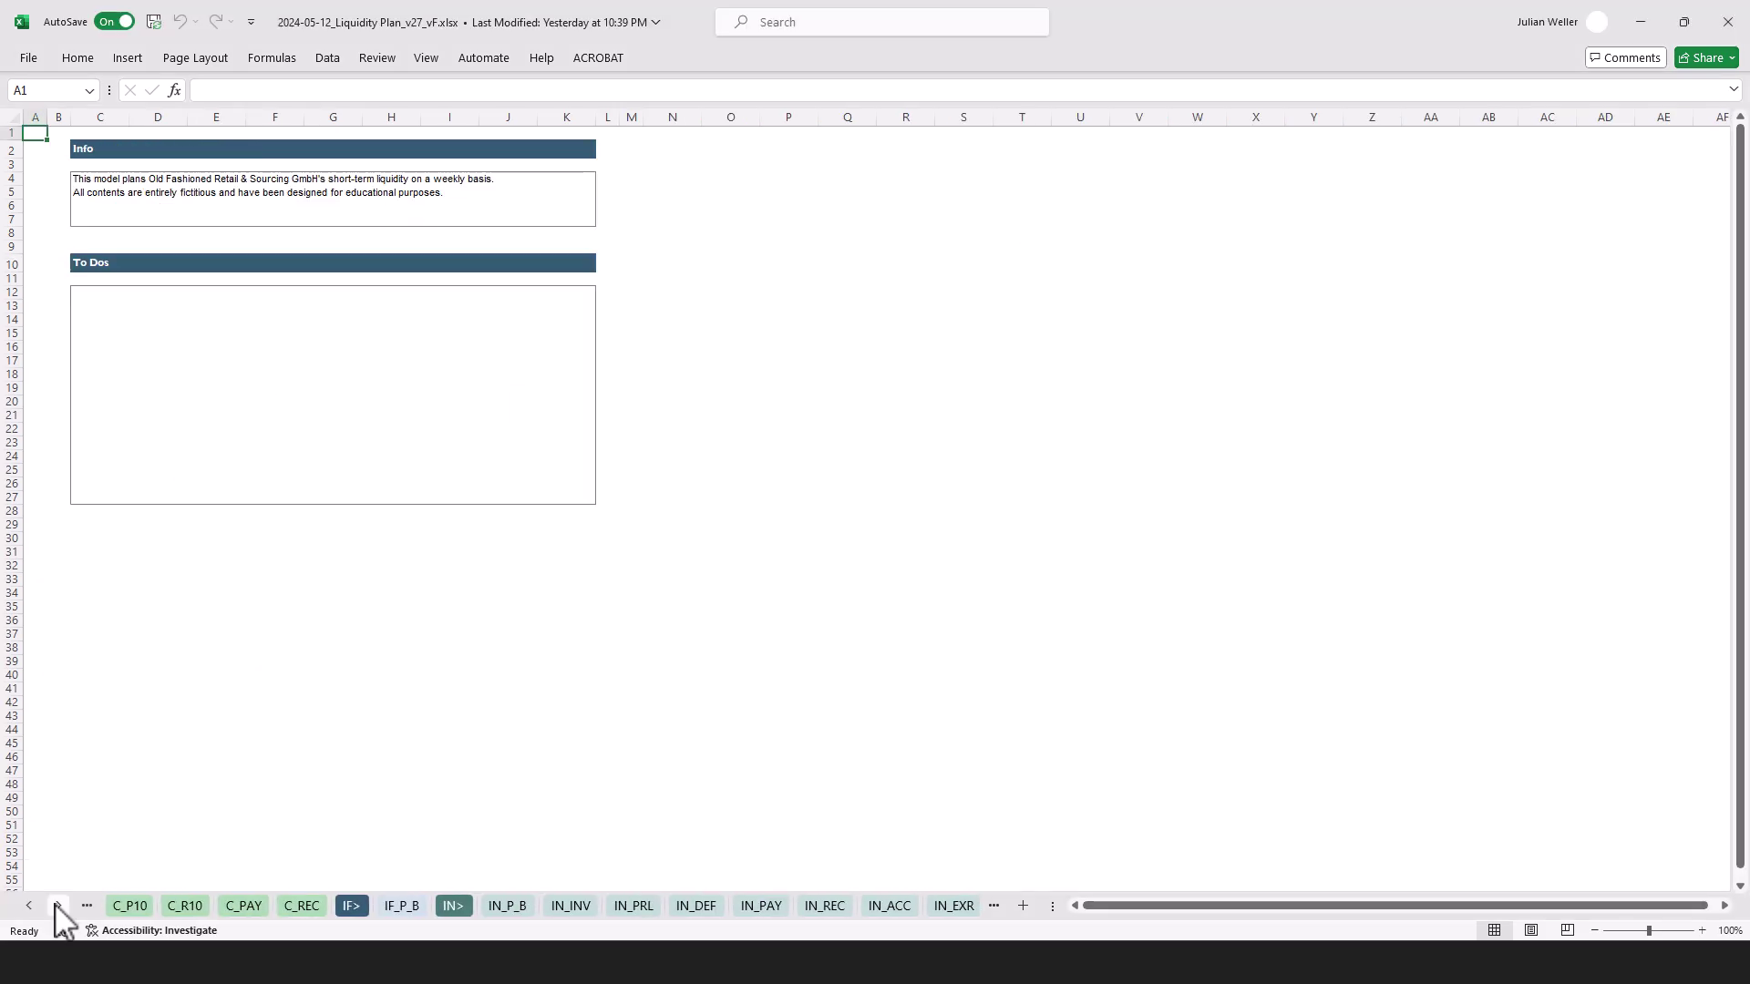
pyautogui.click(58, 905)
pyautogui.click(59, 905)
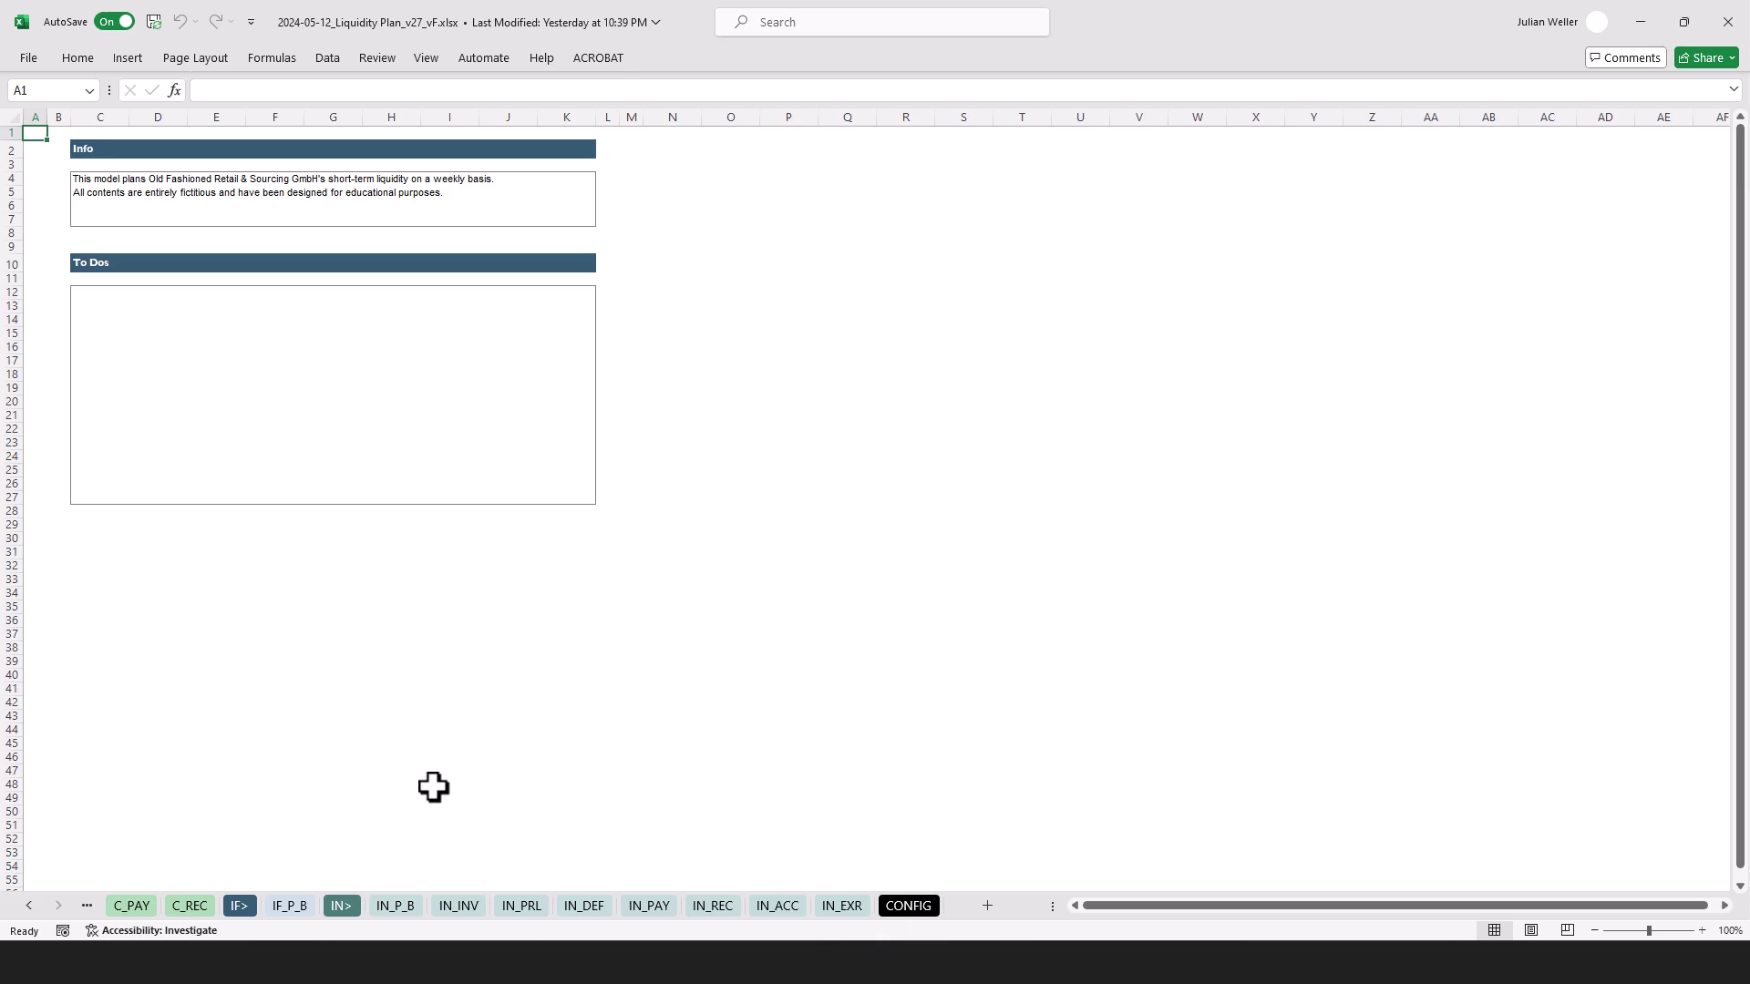
# View IN_INV, then IF_P_B with its weekly columns I:V highlighted, then IN_P_B and IF_P_B again
pyautogui.click(475, 911)
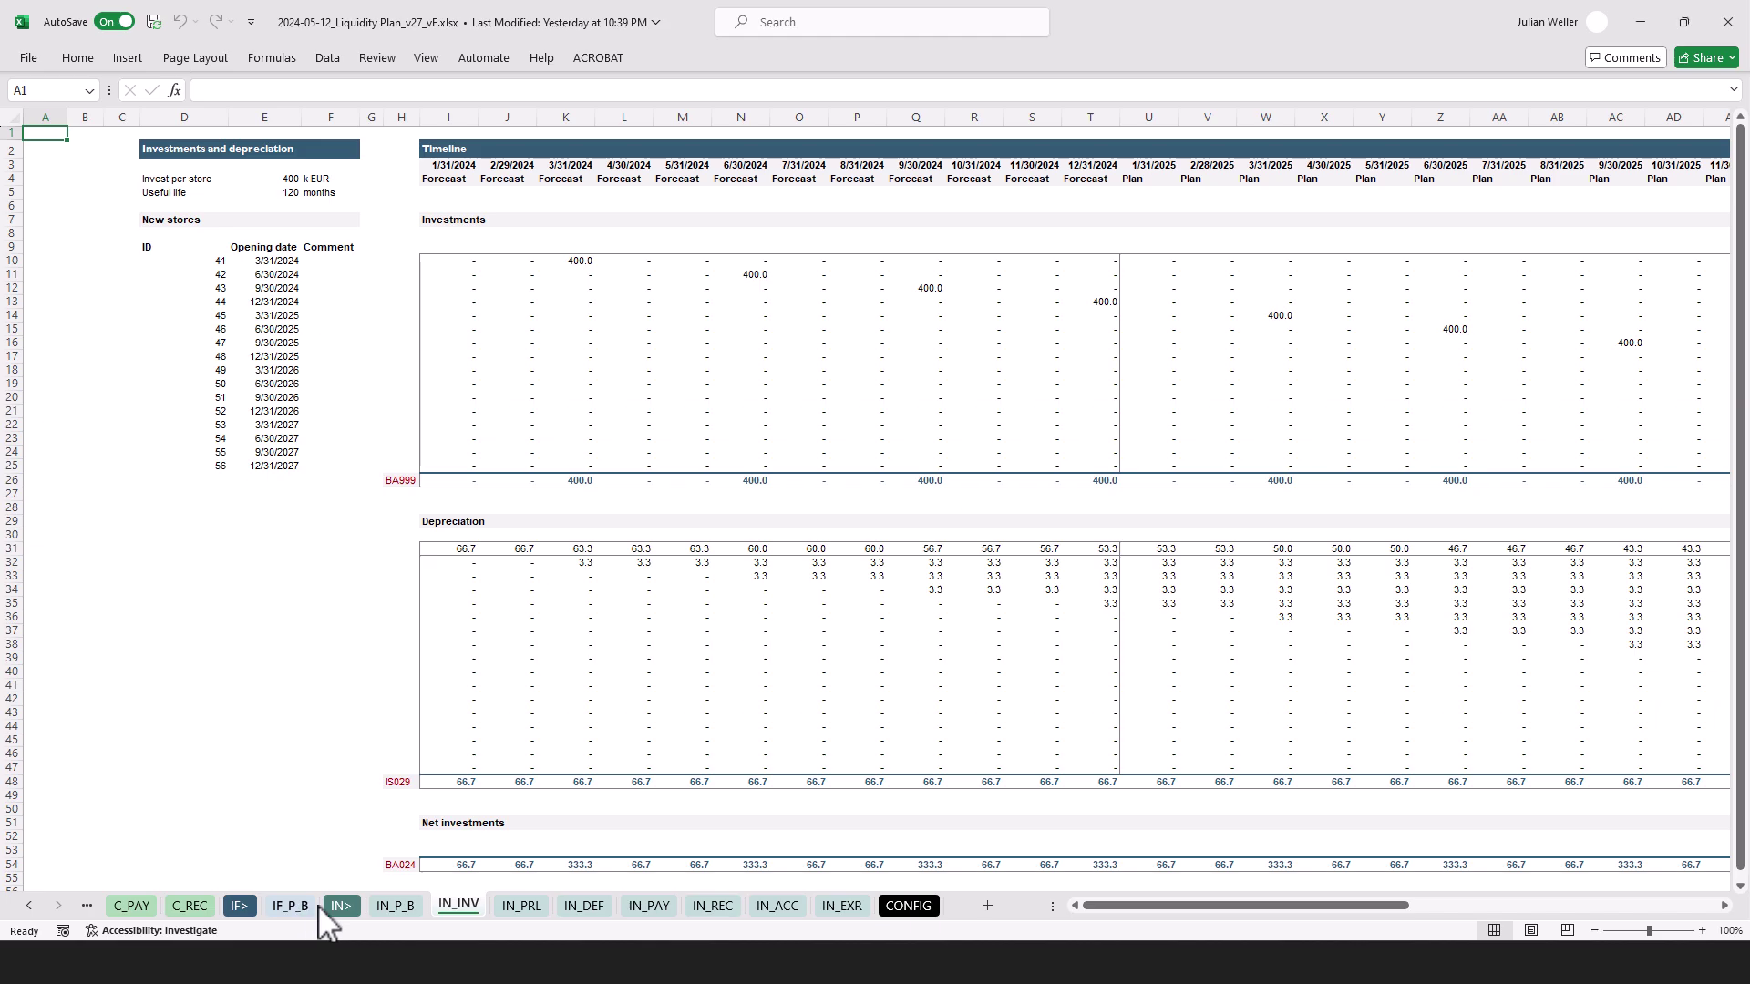
pyautogui.click(291, 906)
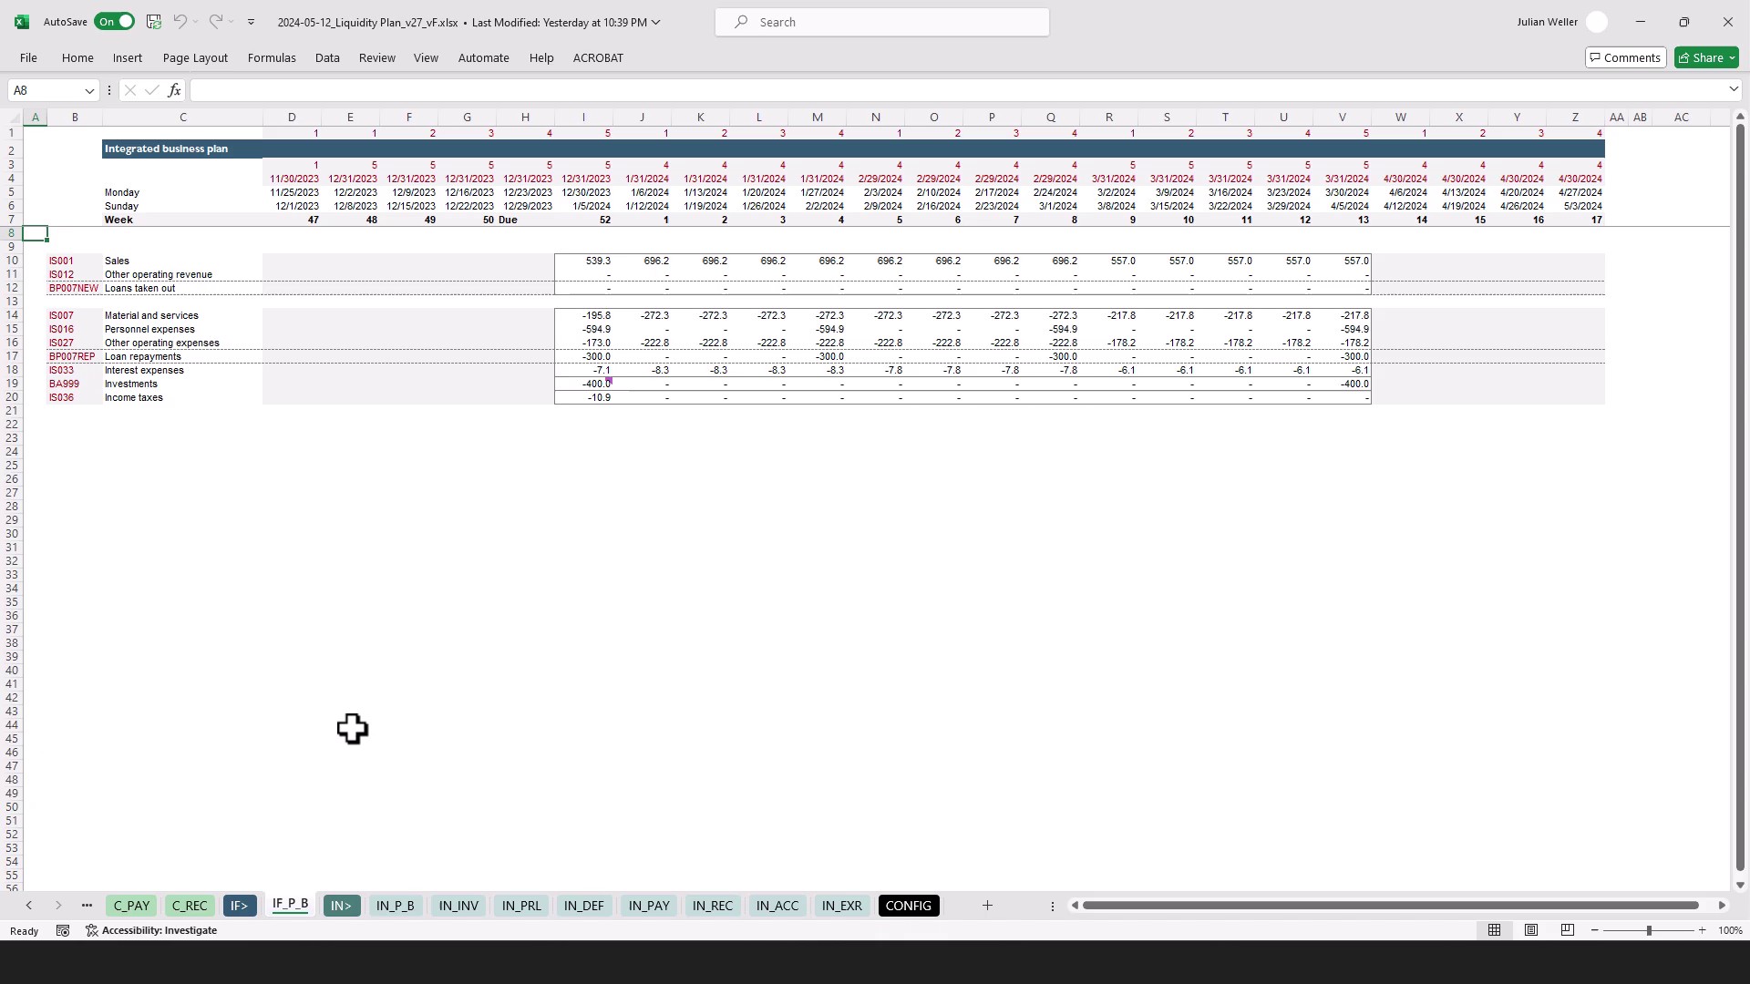
pyautogui.moveTo(606, 118); pyautogui.dragTo(1345, 114)
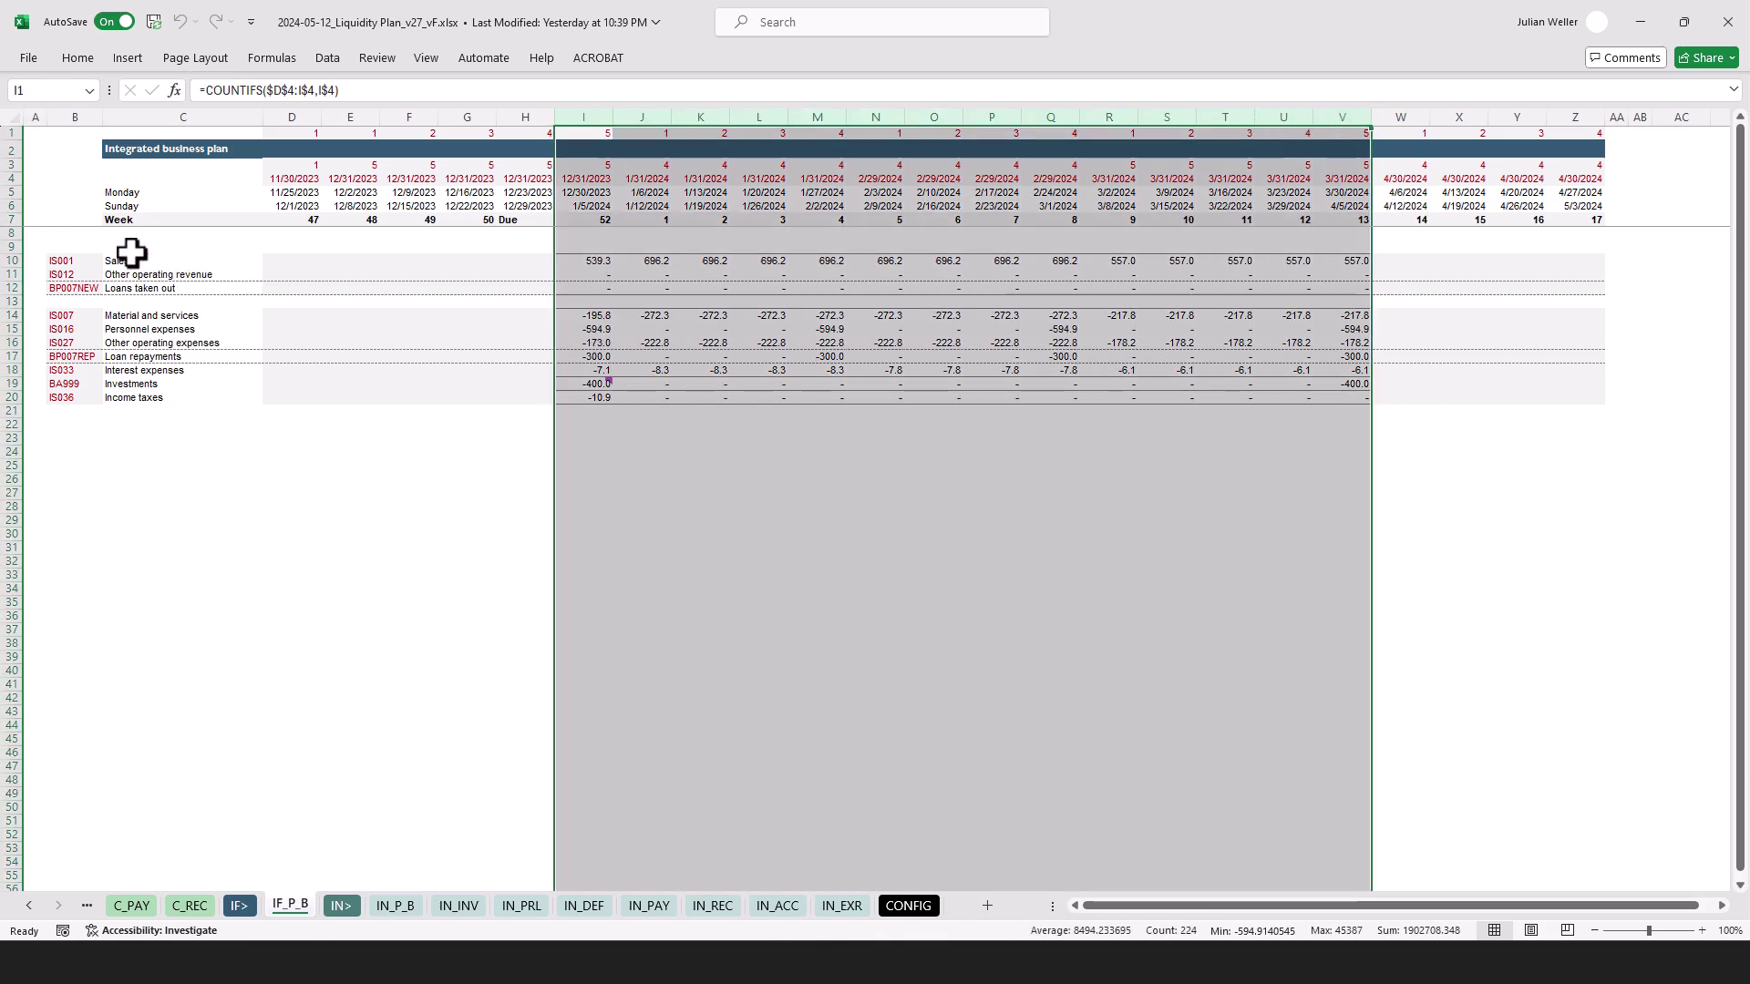
pyautogui.click(76, 234)
pyautogui.click(395, 907)
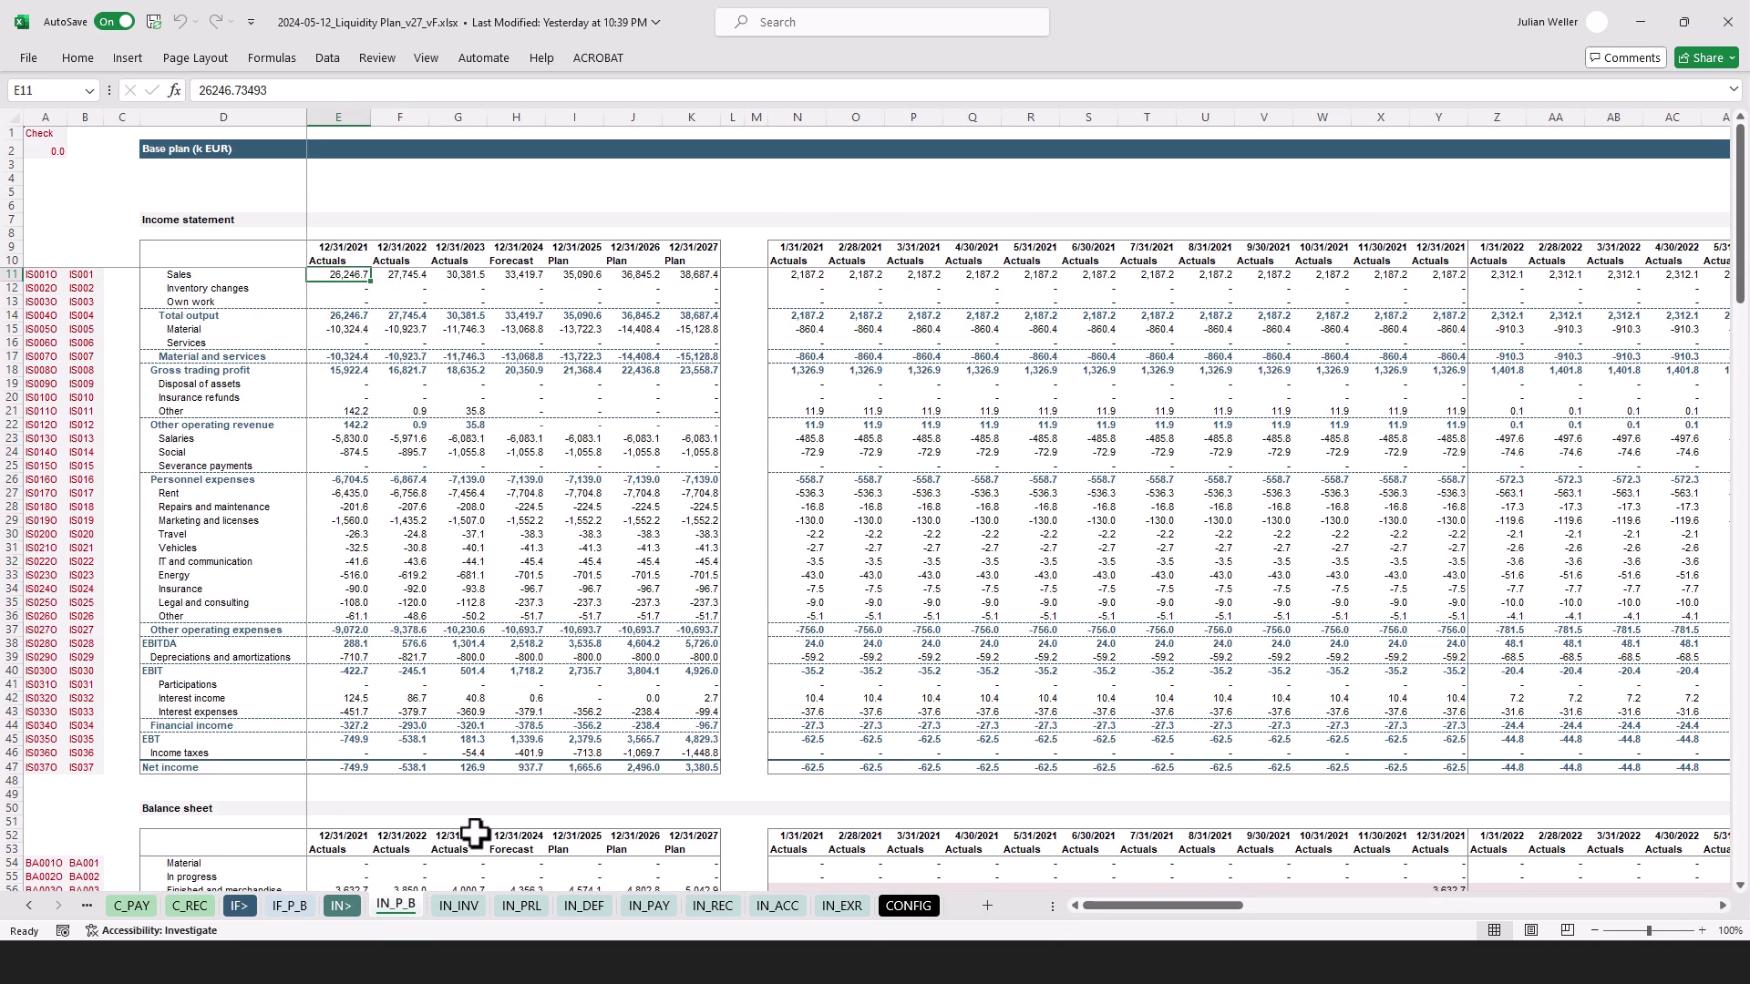
pyautogui.click(290, 905)
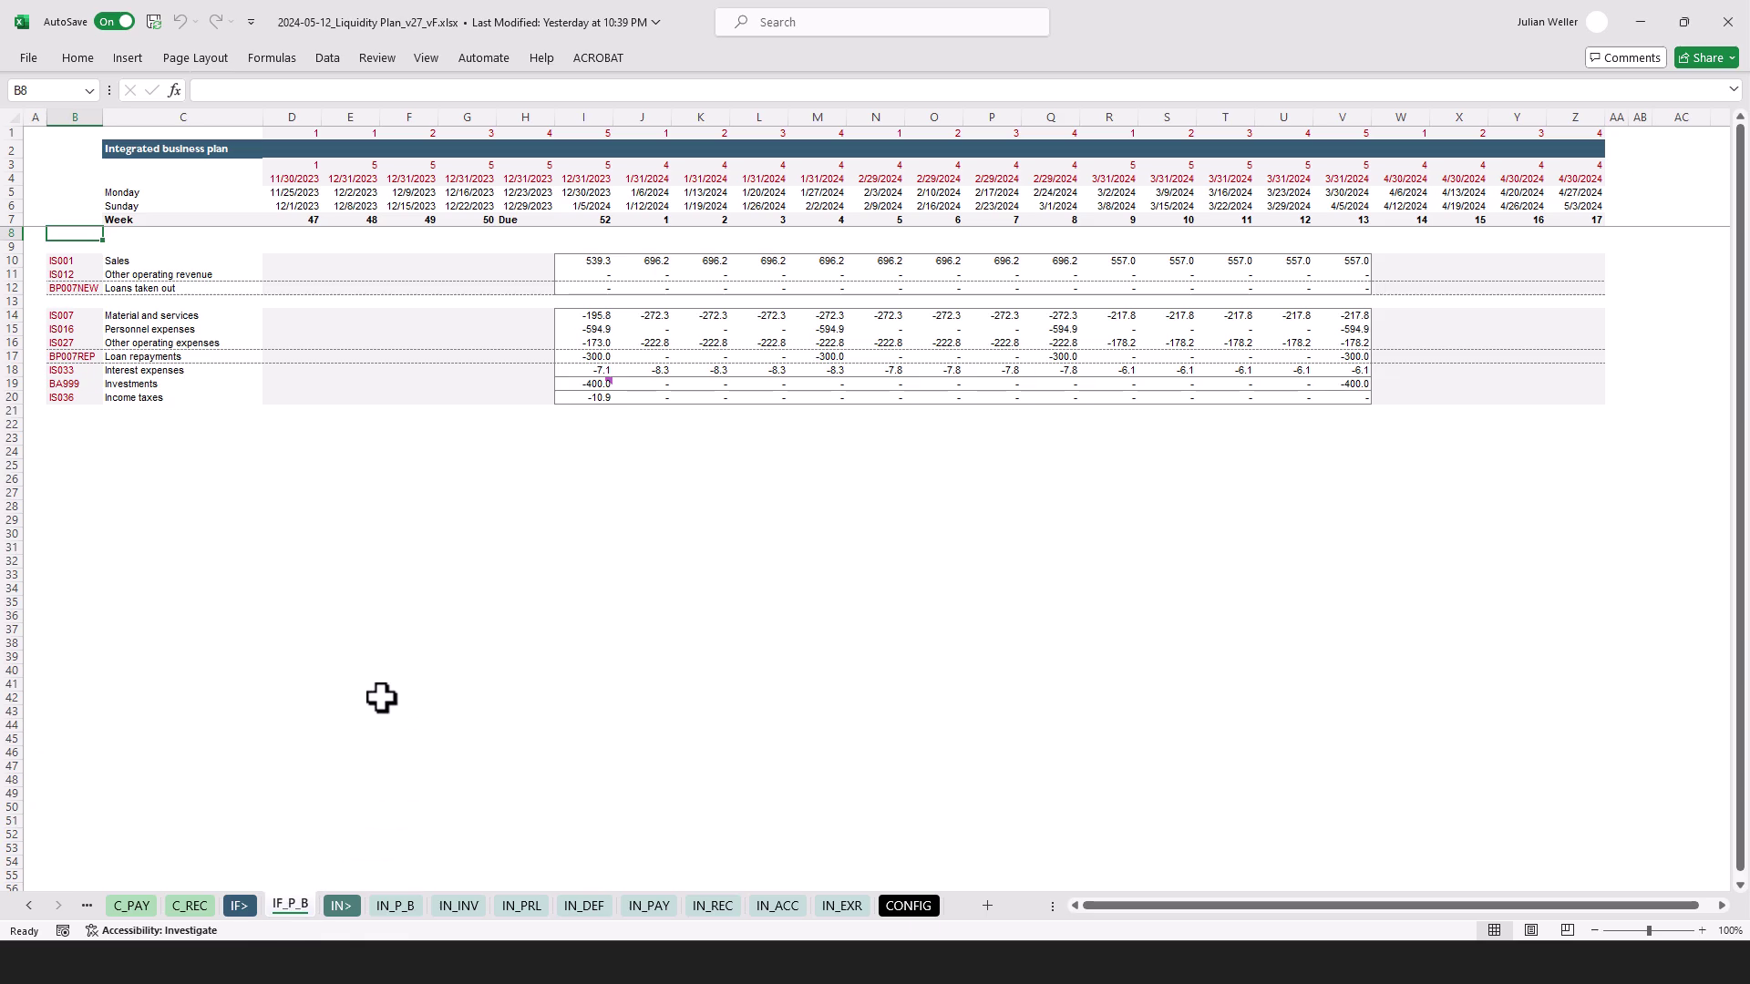
# Scroll the sheet tabs to bring the CONFIG sheet into view
pyautogui.click(29, 905)
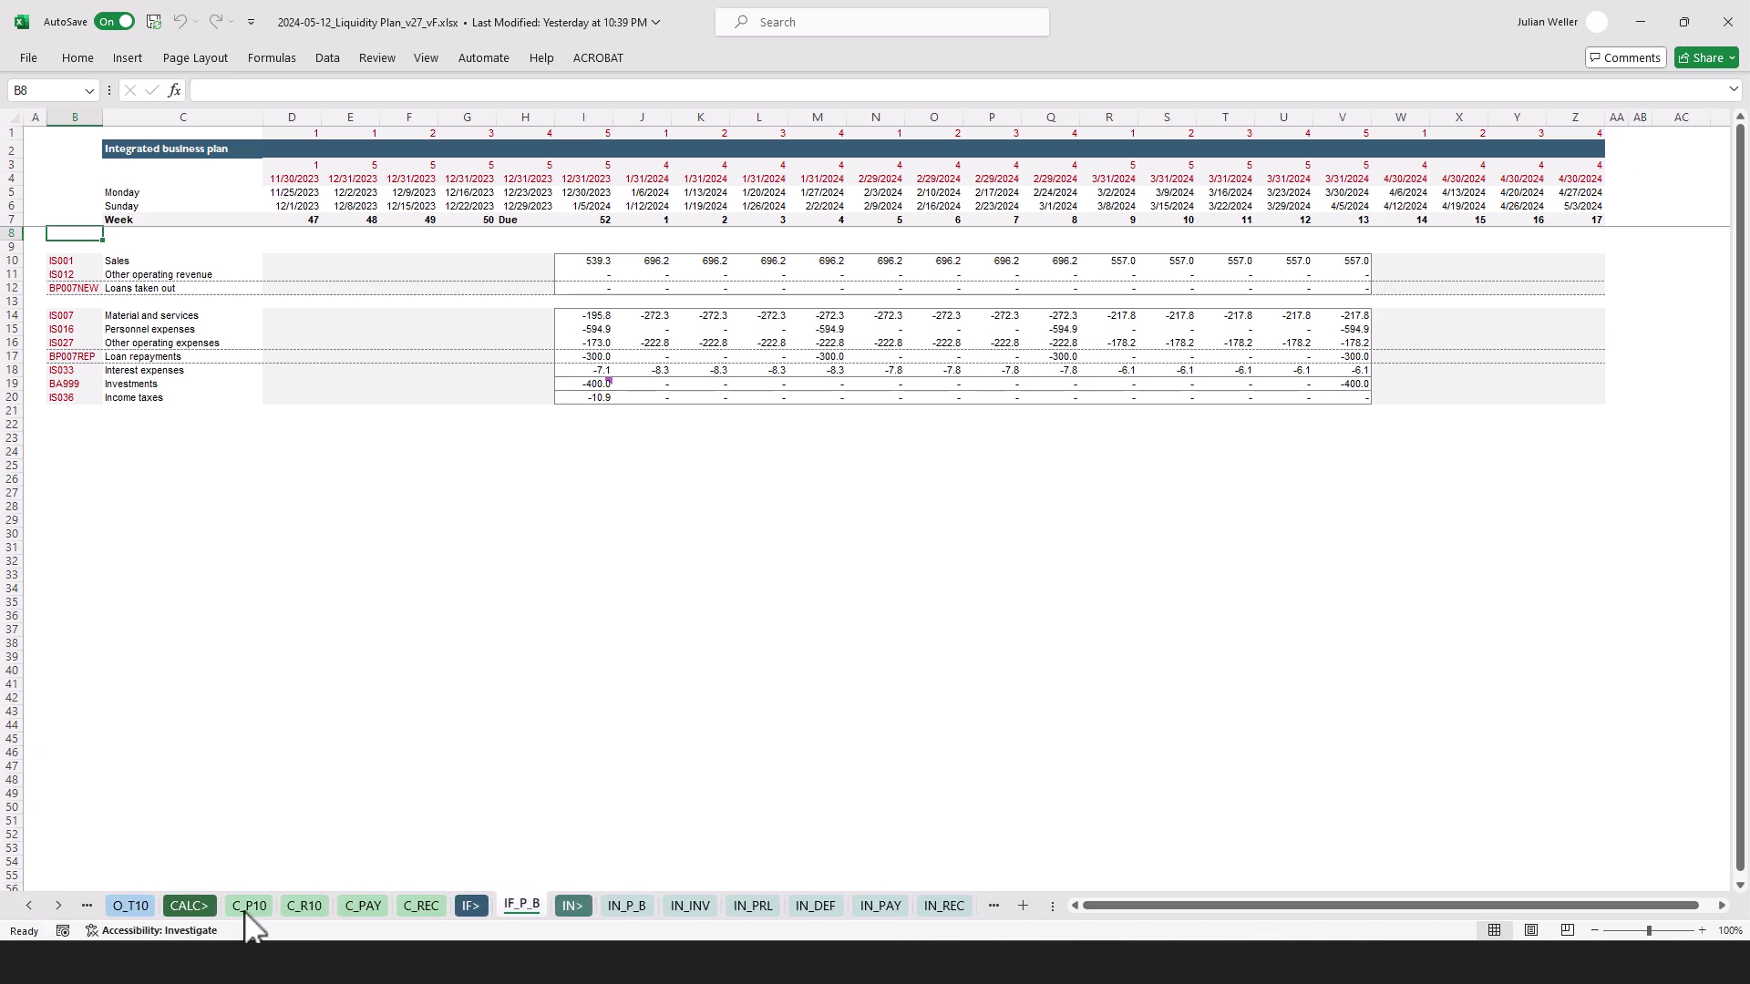
pyautogui.click(58, 905)
pyautogui.click(58, 905)
pyautogui.click(59, 905)
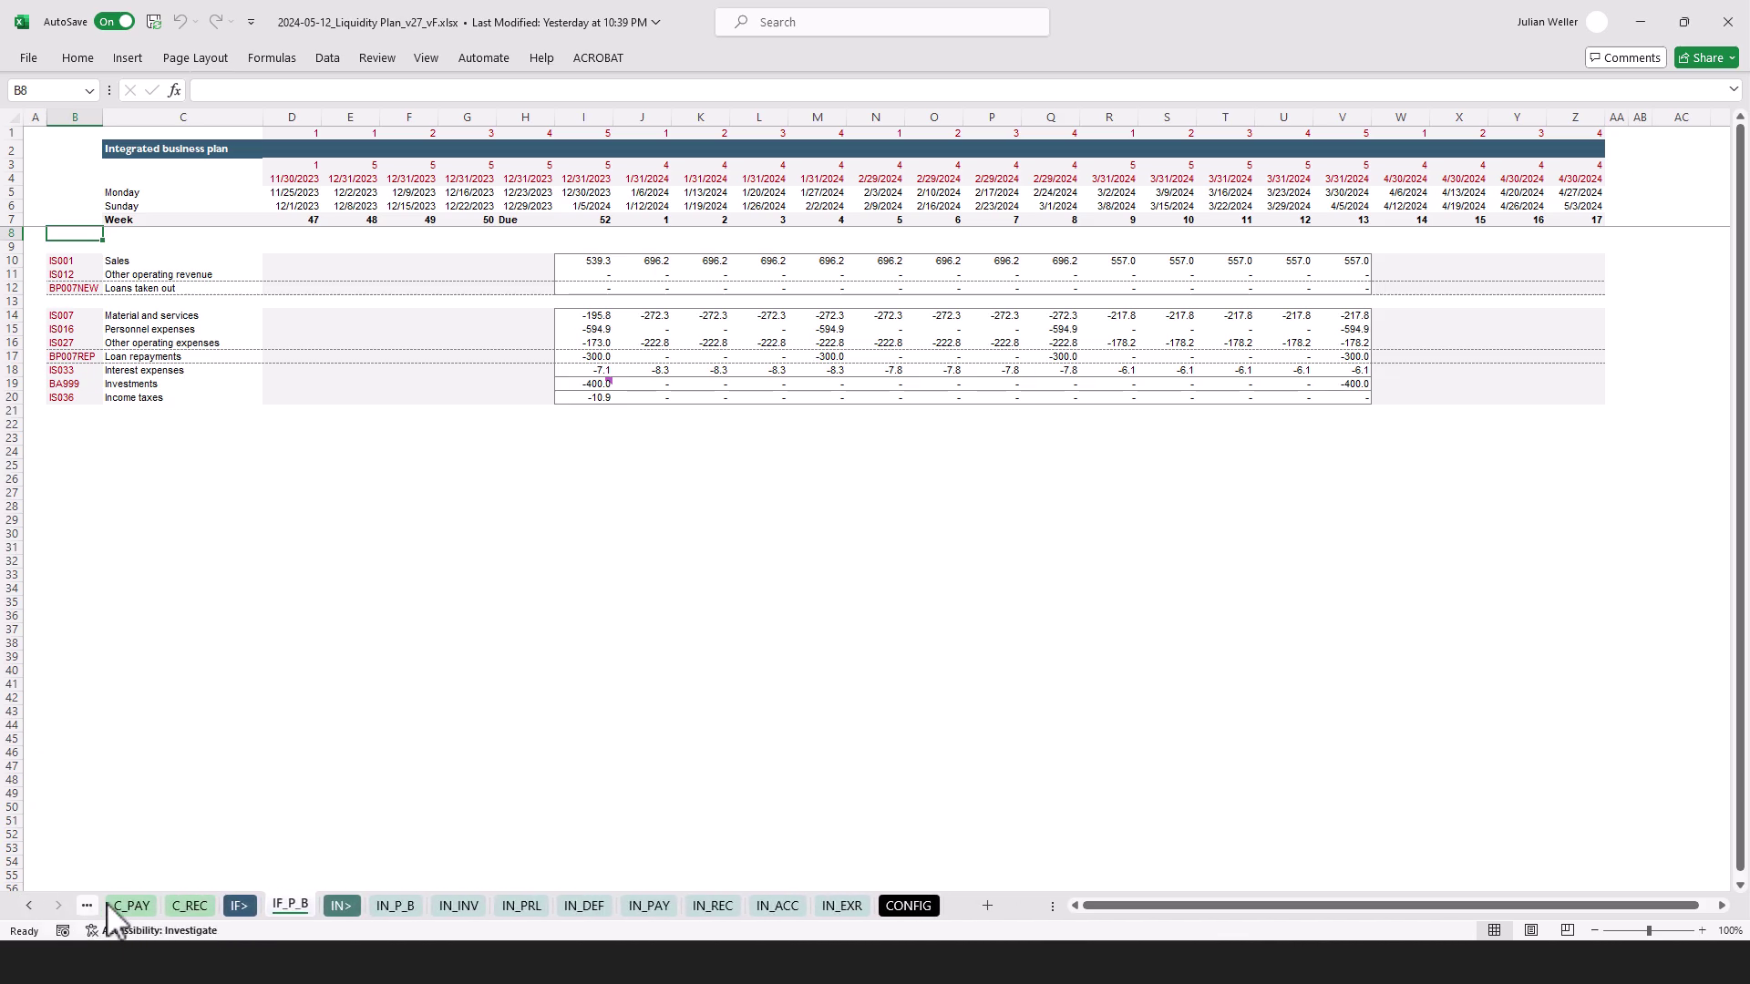
pyautogui.click(897, 905)
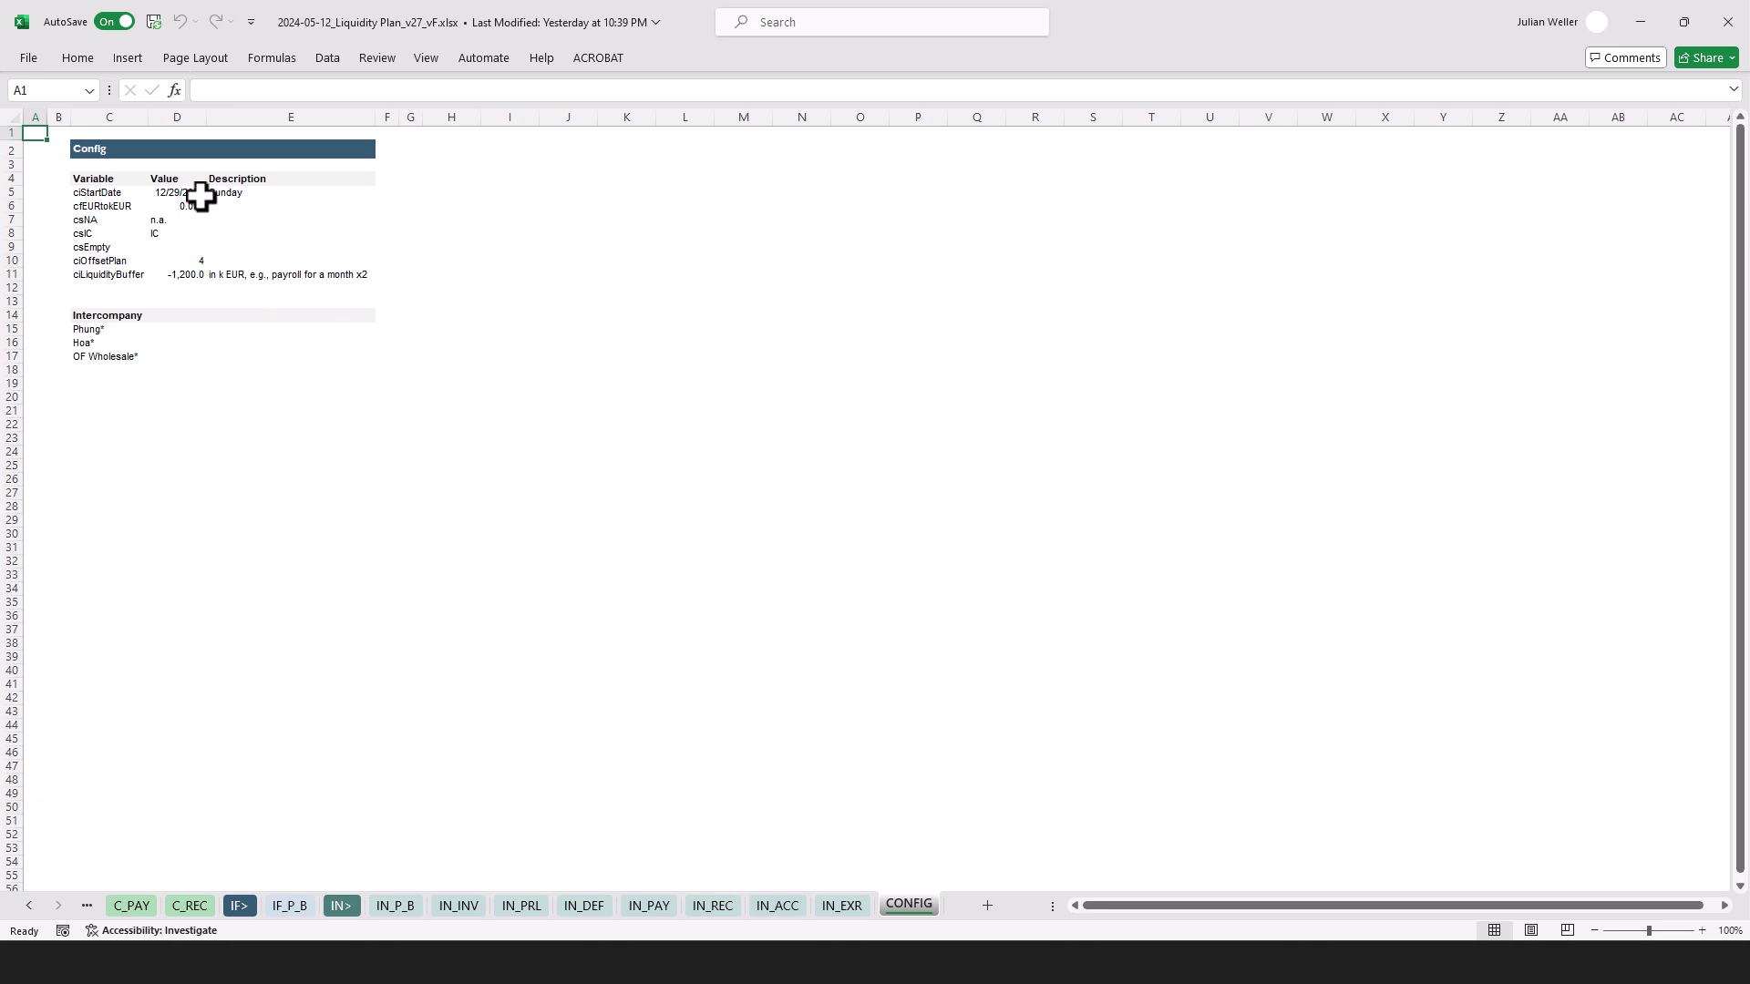
pyautogui.click(175, 193)
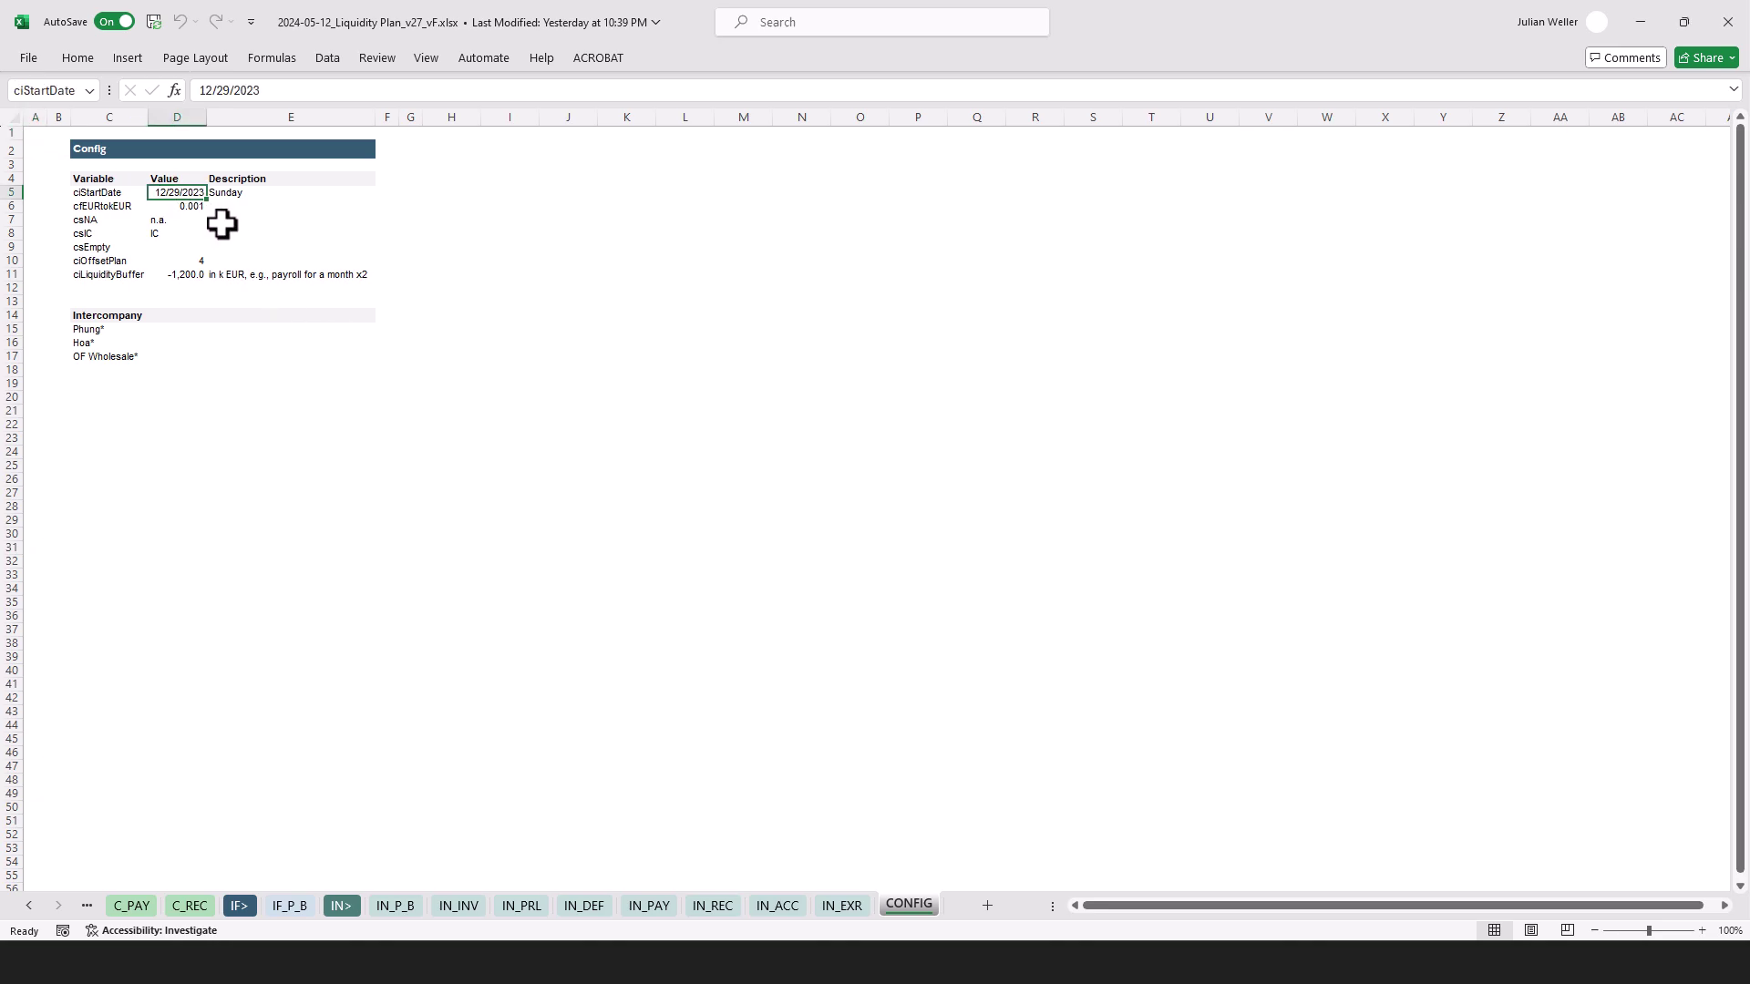
pyautogui.click(175, 206)
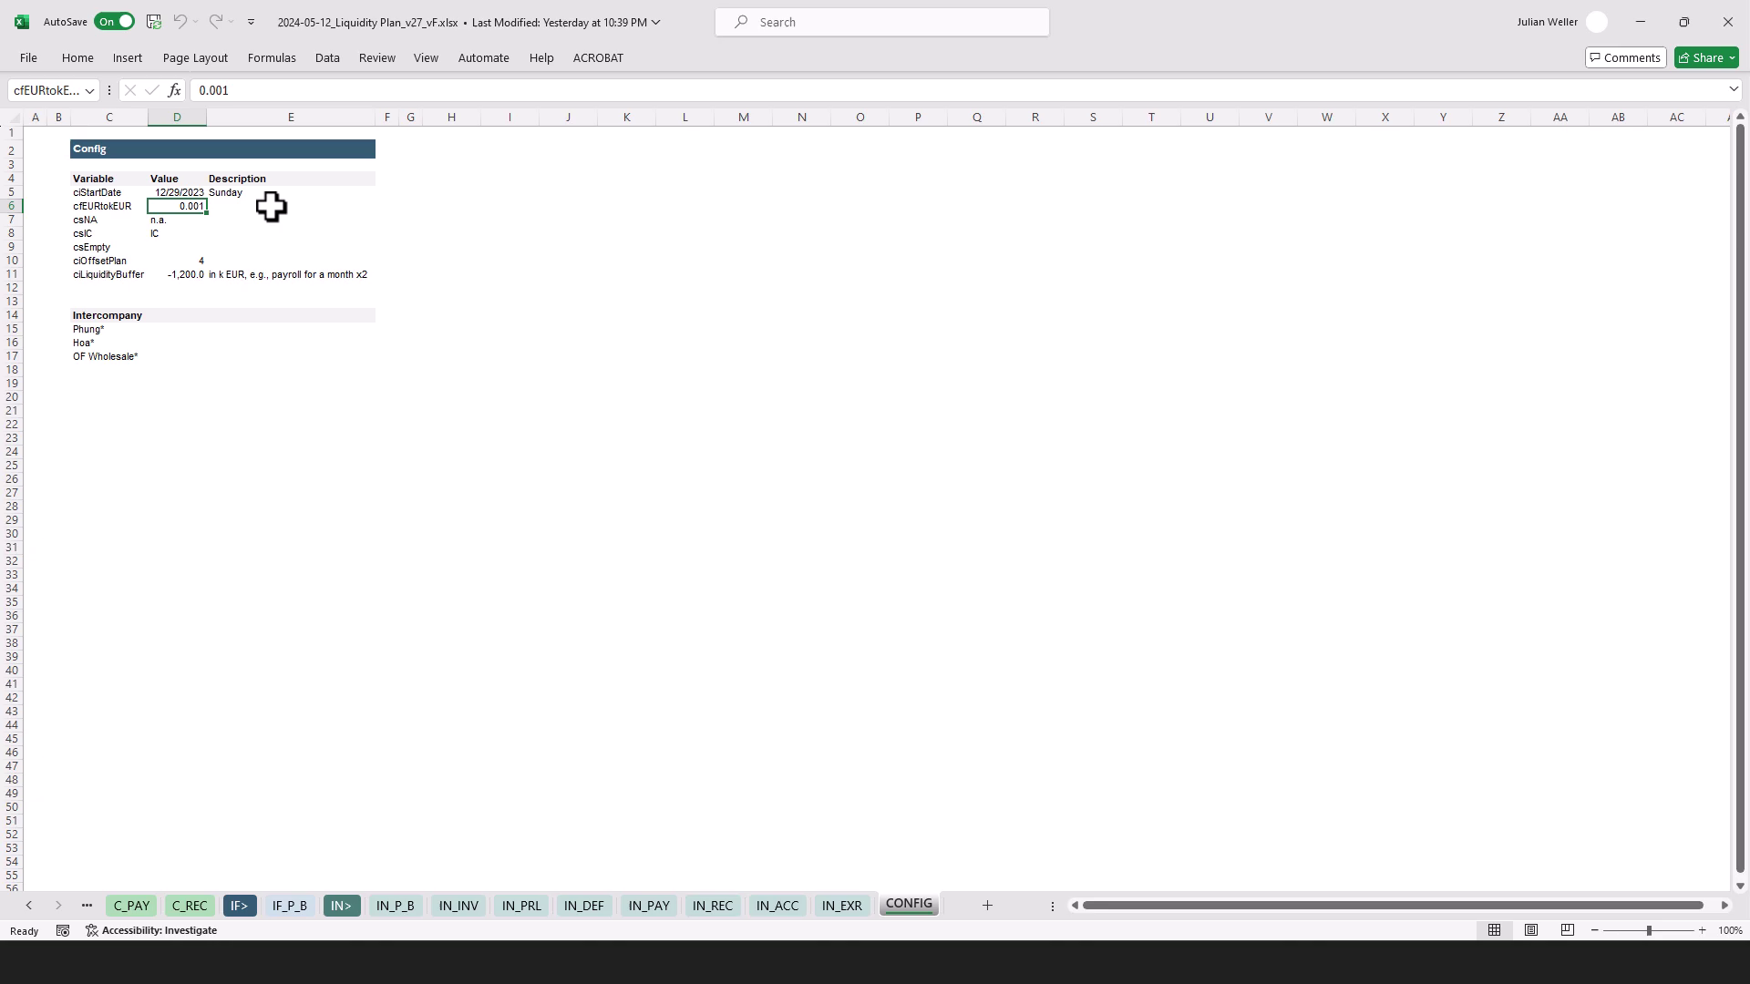
# Go from the INFO overview to the O_FST financial status sheet
pyautogui.click(87, 905)
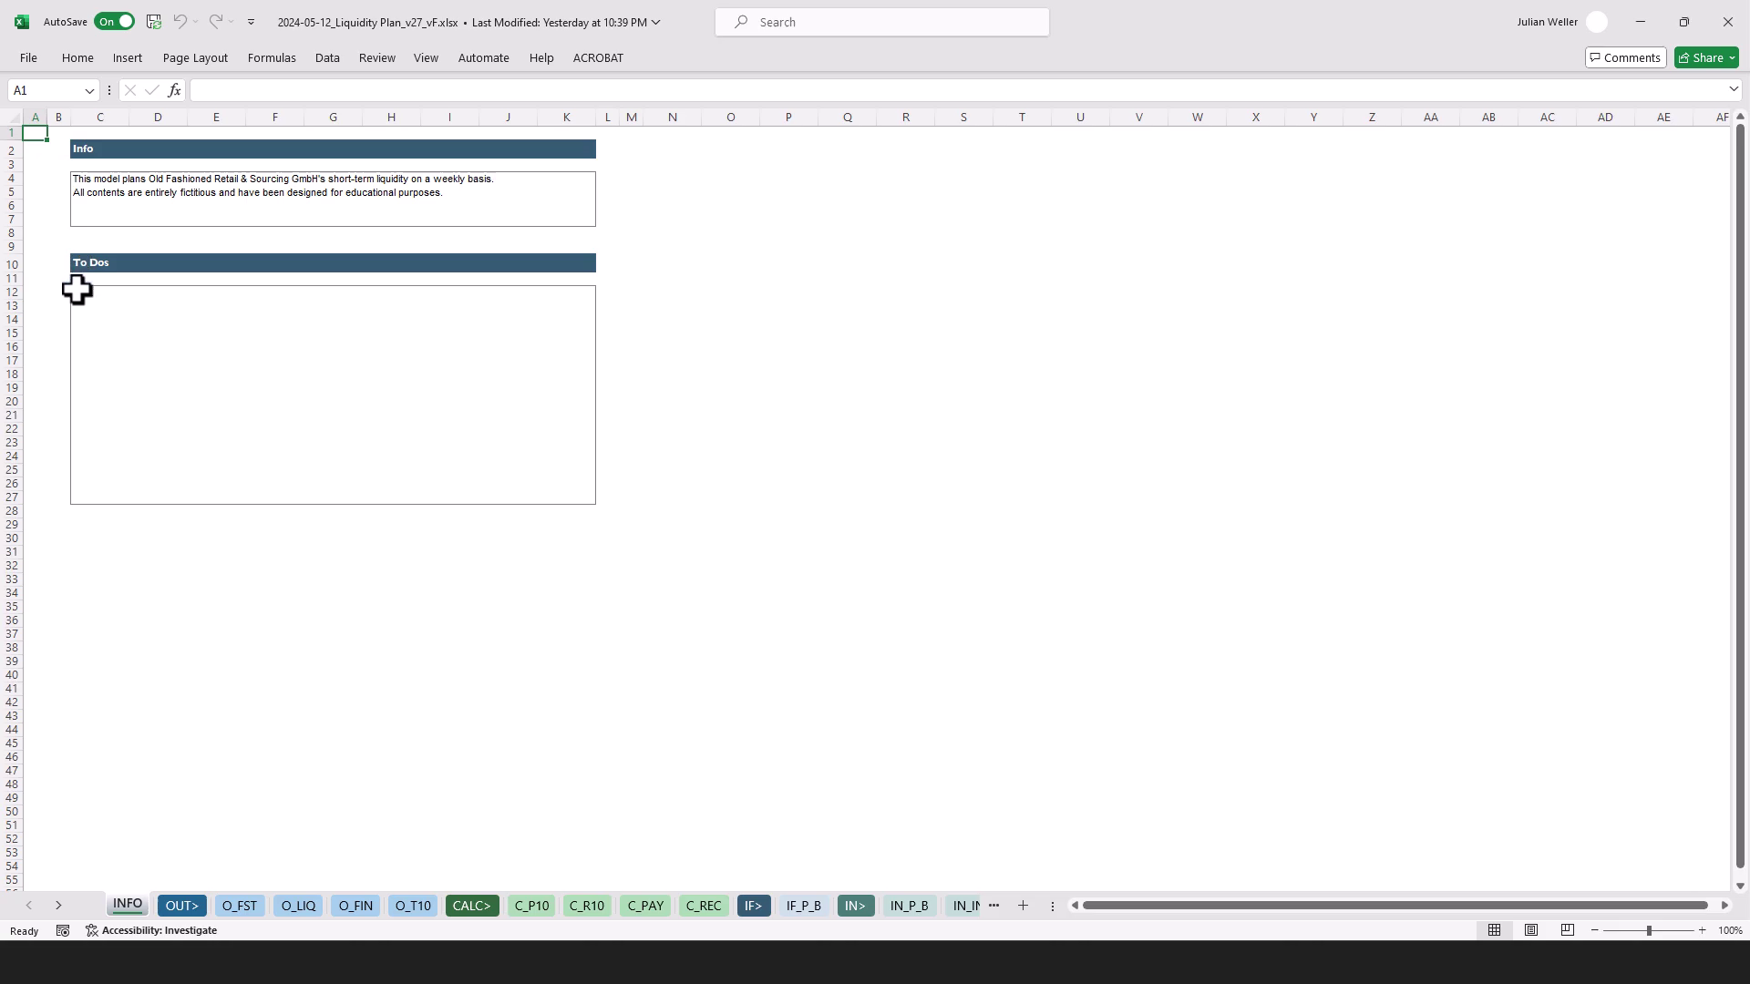
pyautogui.click(239, 905)
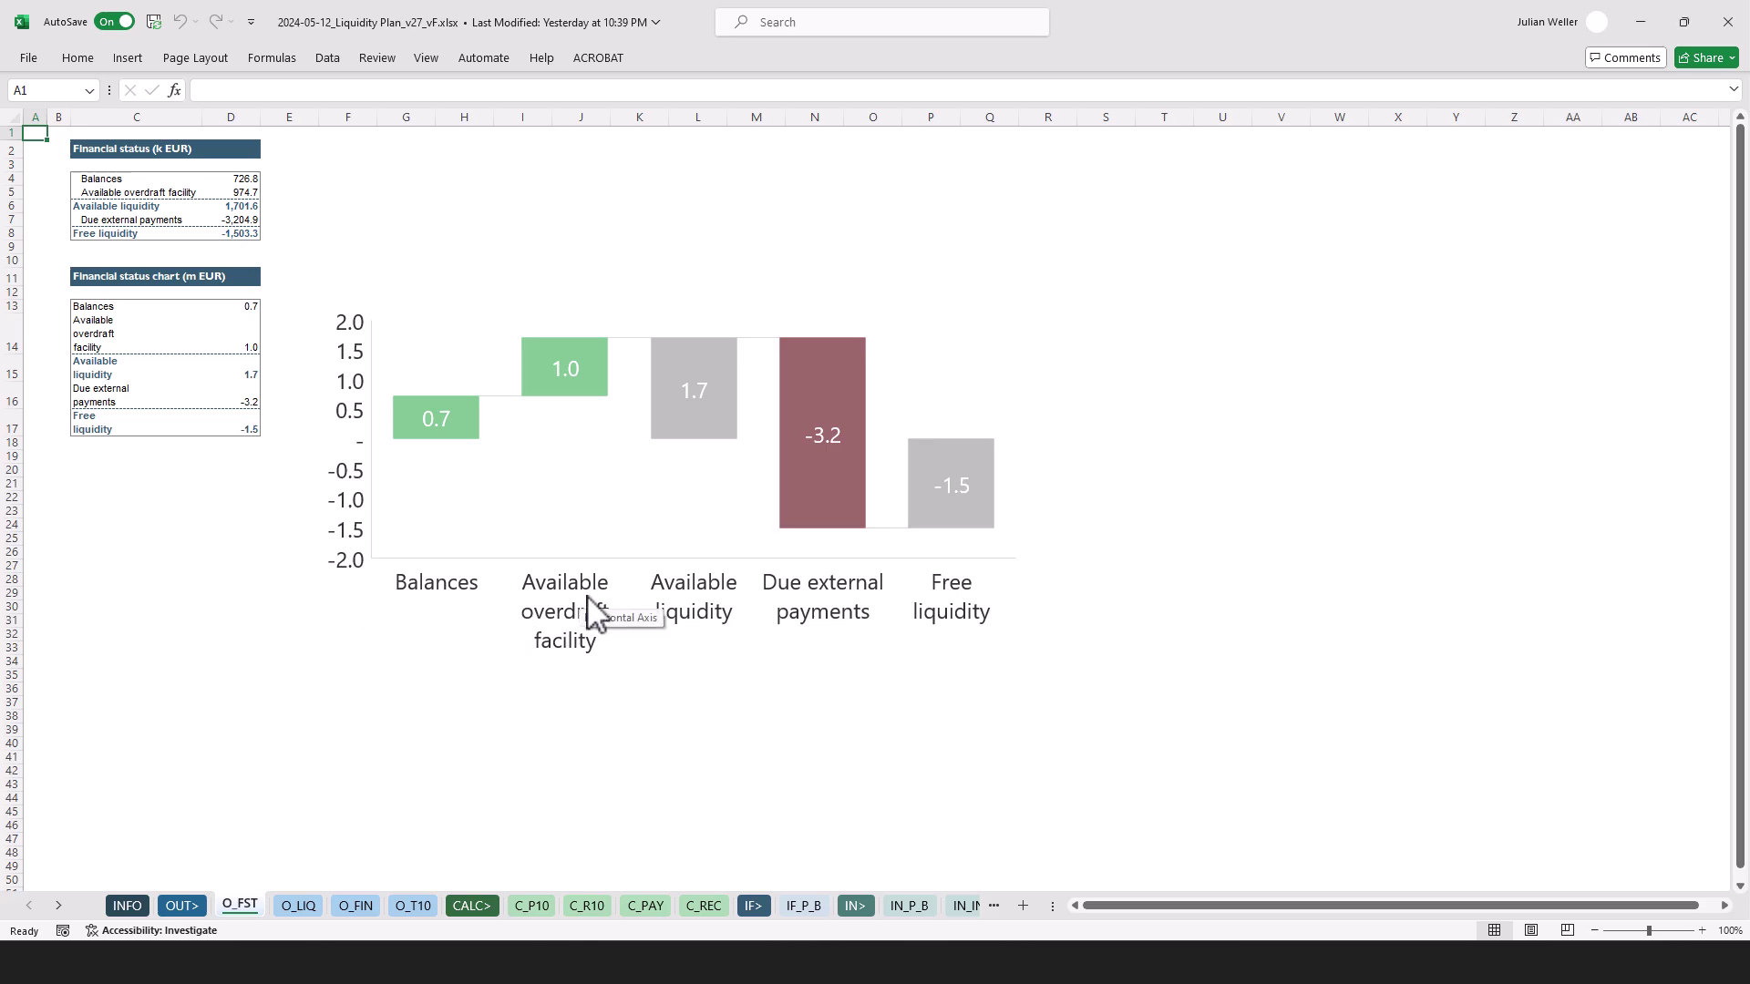
# Scroll through the O_LIQ liquidity plan, then view O_FIN and the O_T10 top-10 overview
pyautogui.click(299, 906)
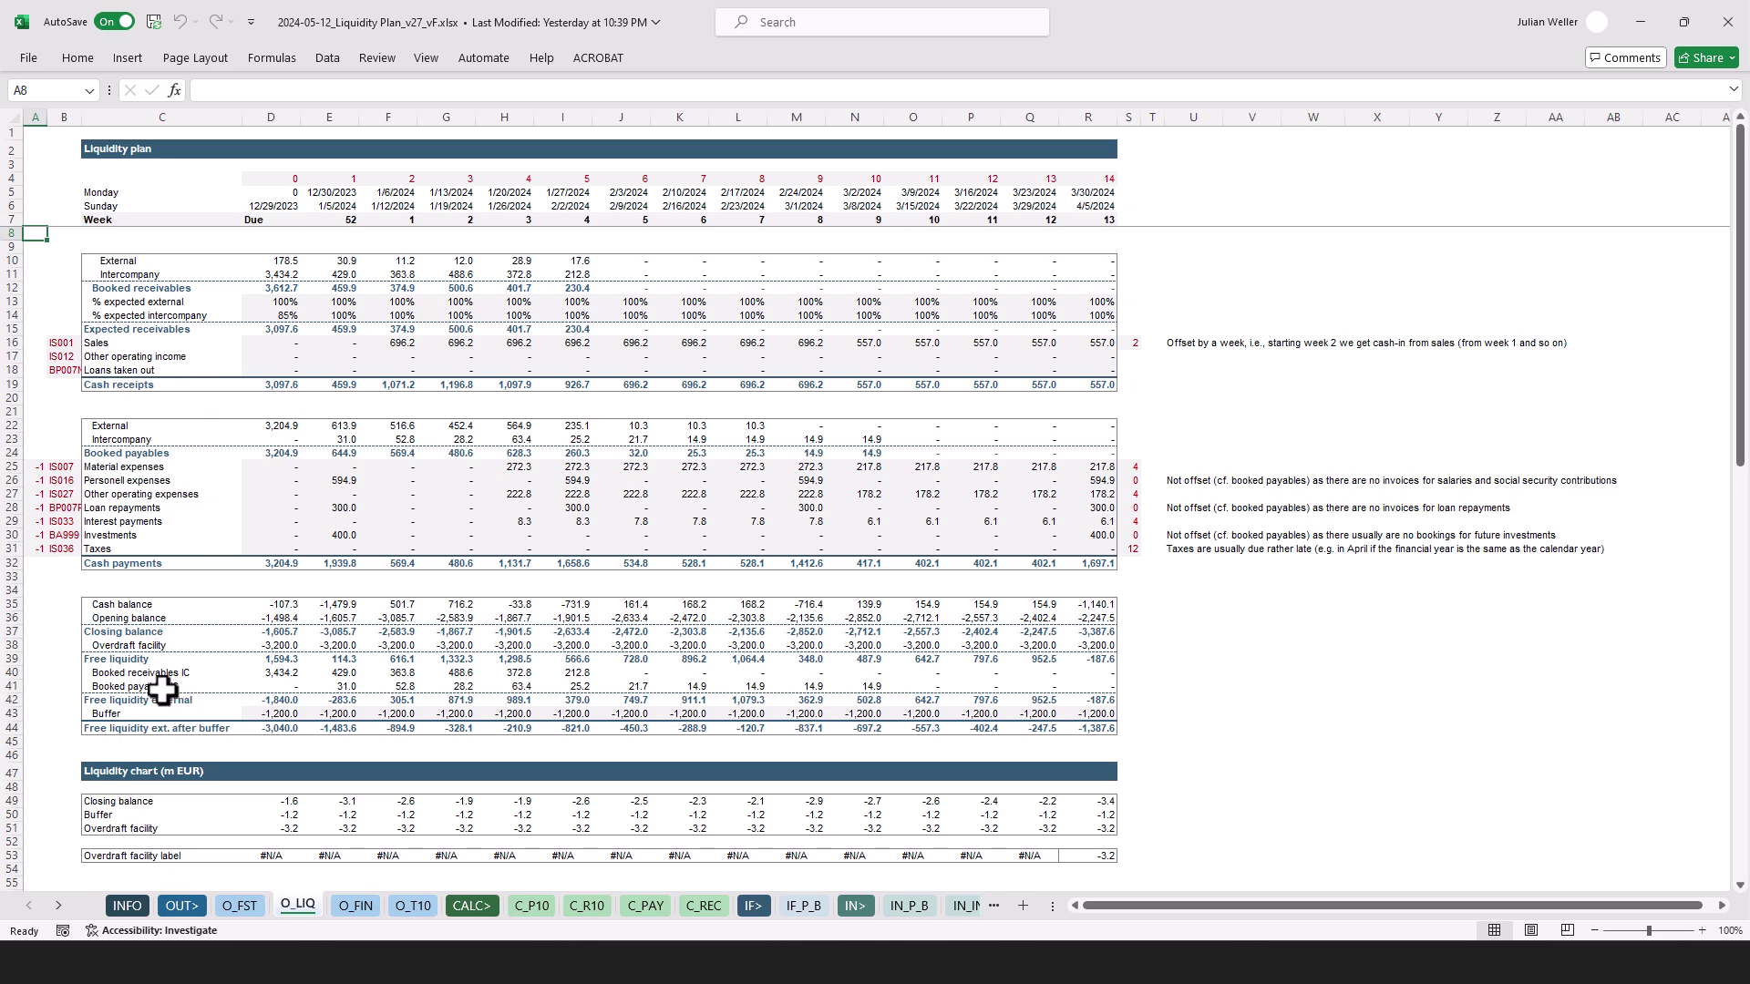
pyautogui.scroll(-3, 223, 566)
pyautogui.scroll(-10, 224, 566)
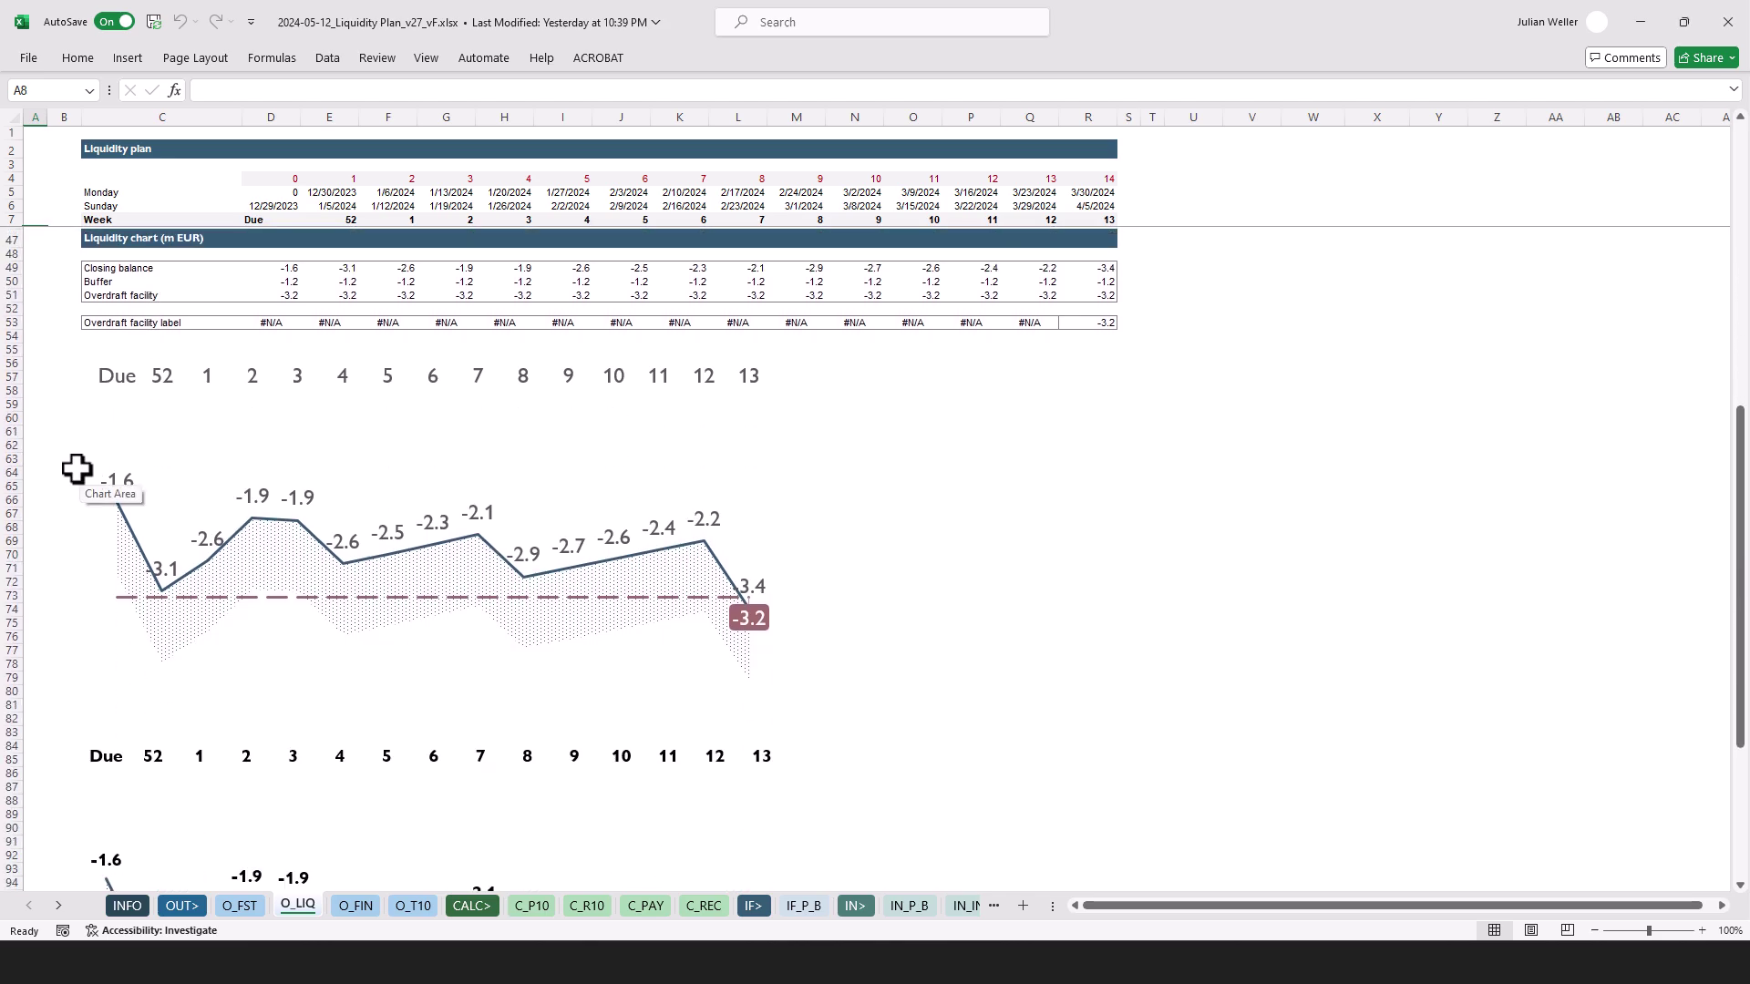
pyautogui.scroll(1, 70, 469)
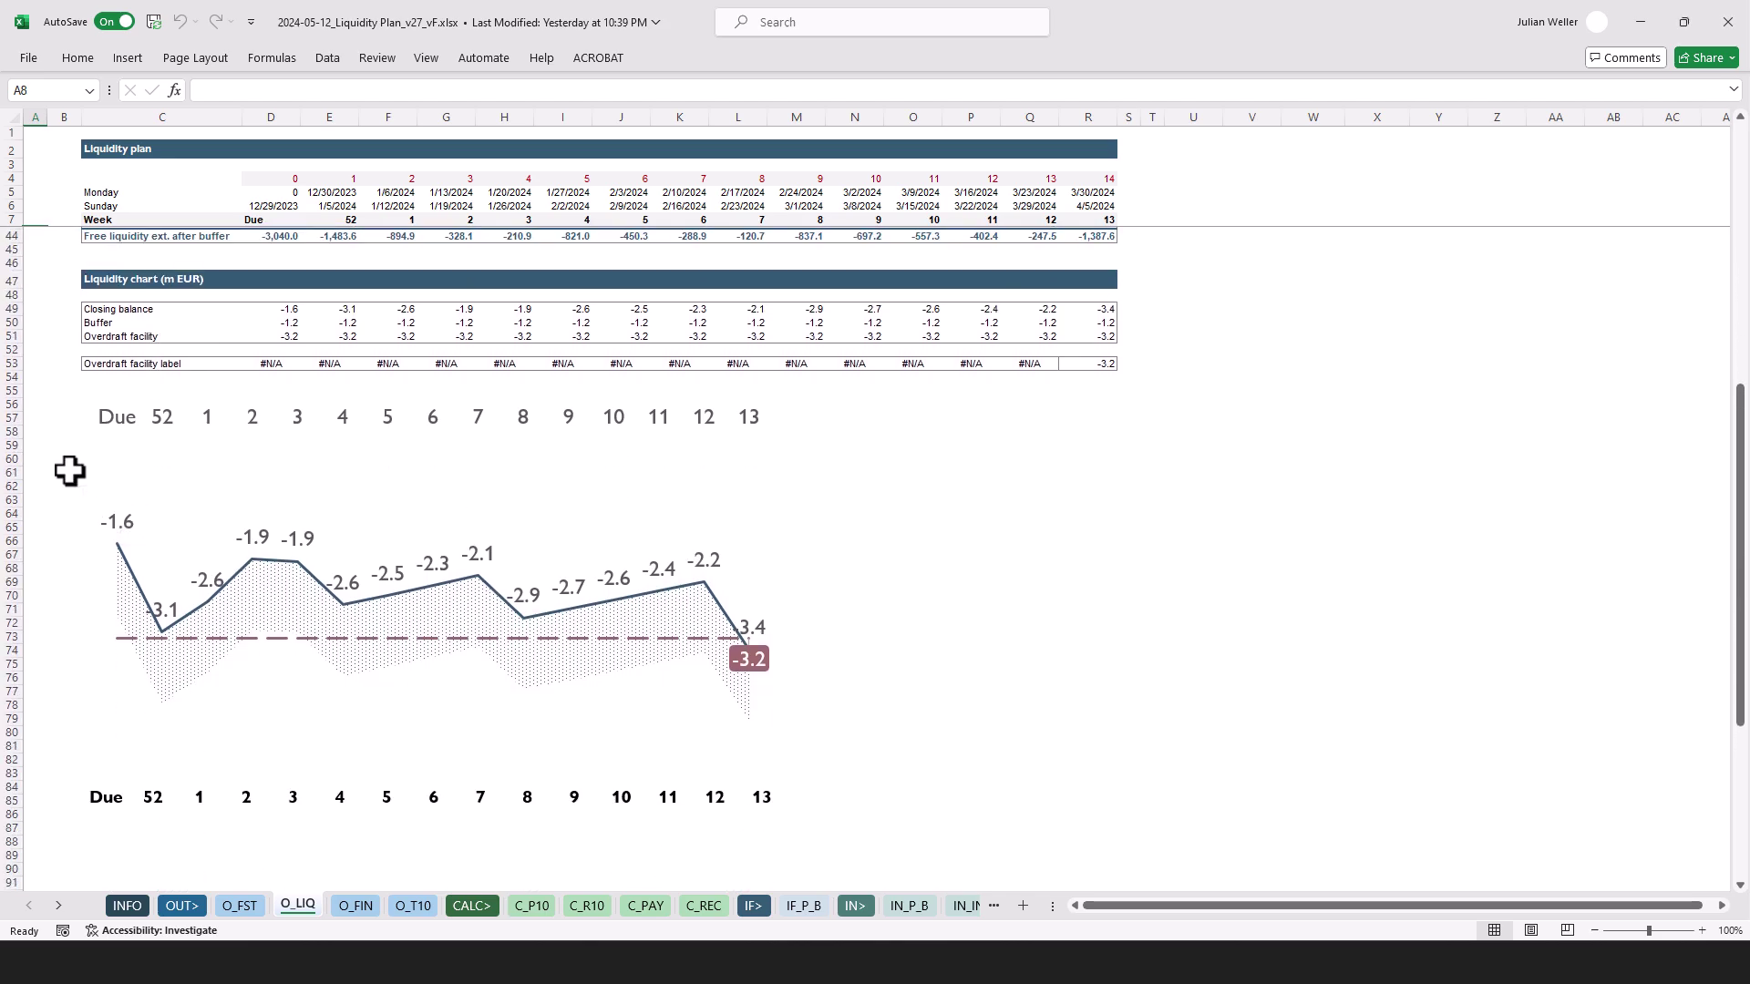
pyautogui.scroll(12, 70, 469)
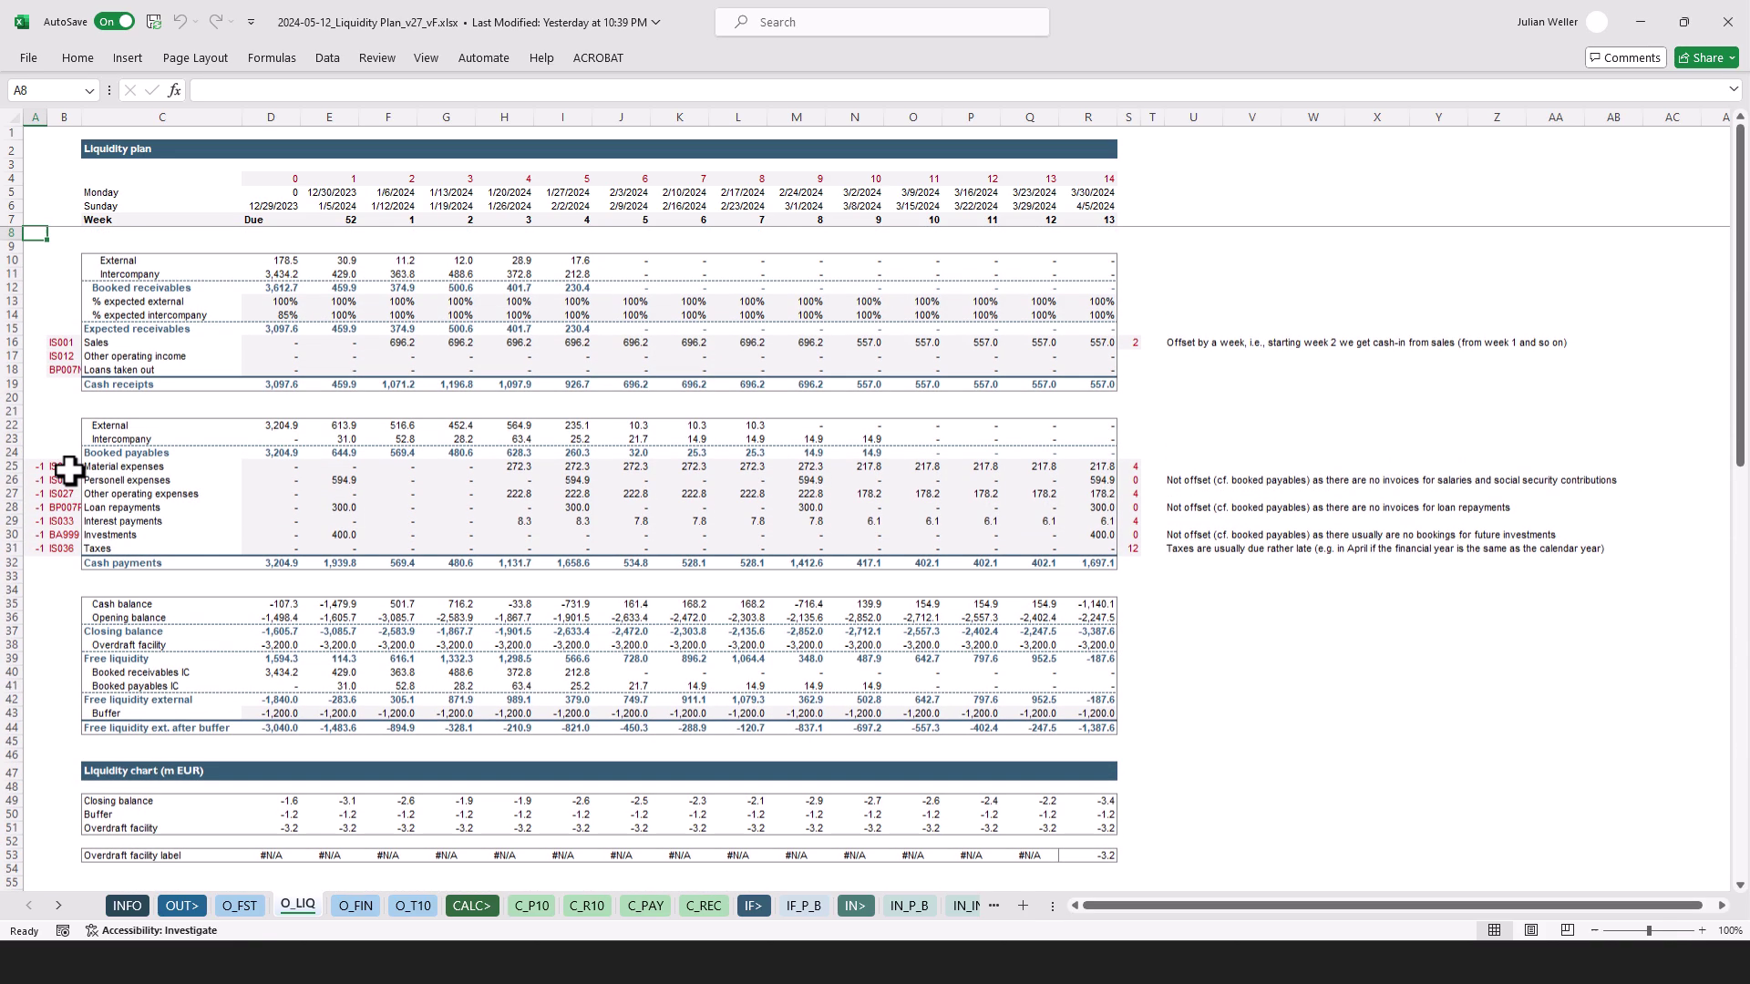
pyautogui.click(356, 906)
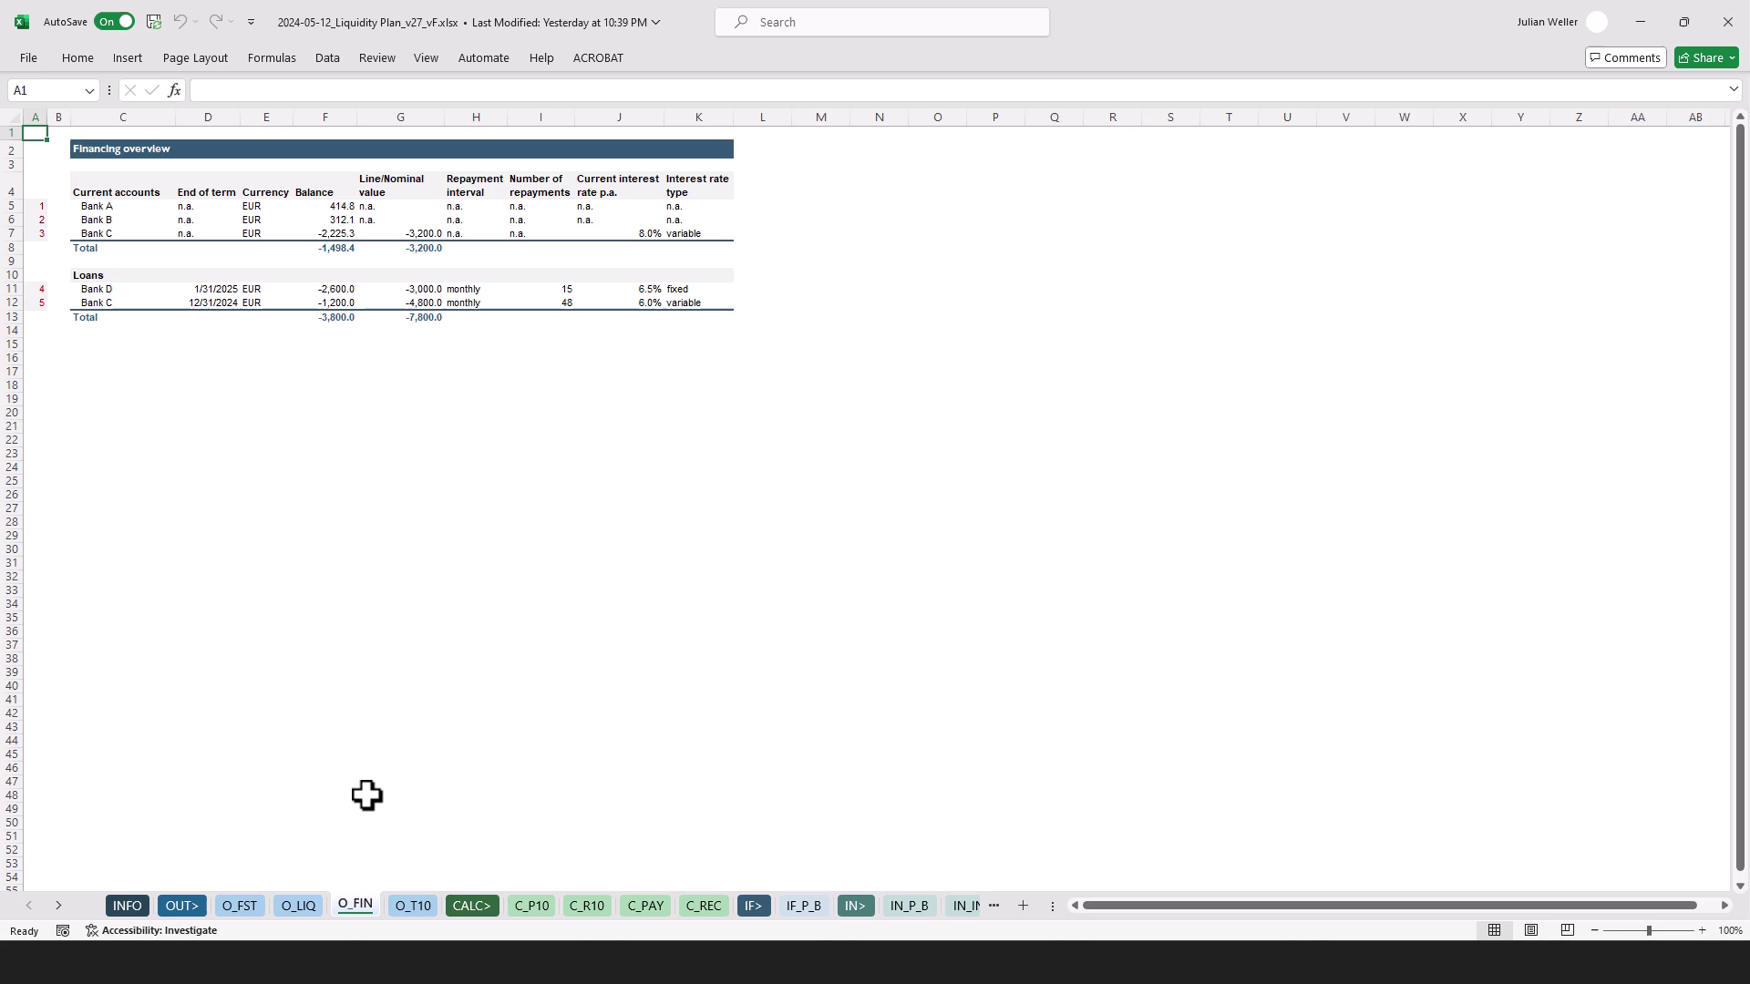
pyautogui.click(412, 906)
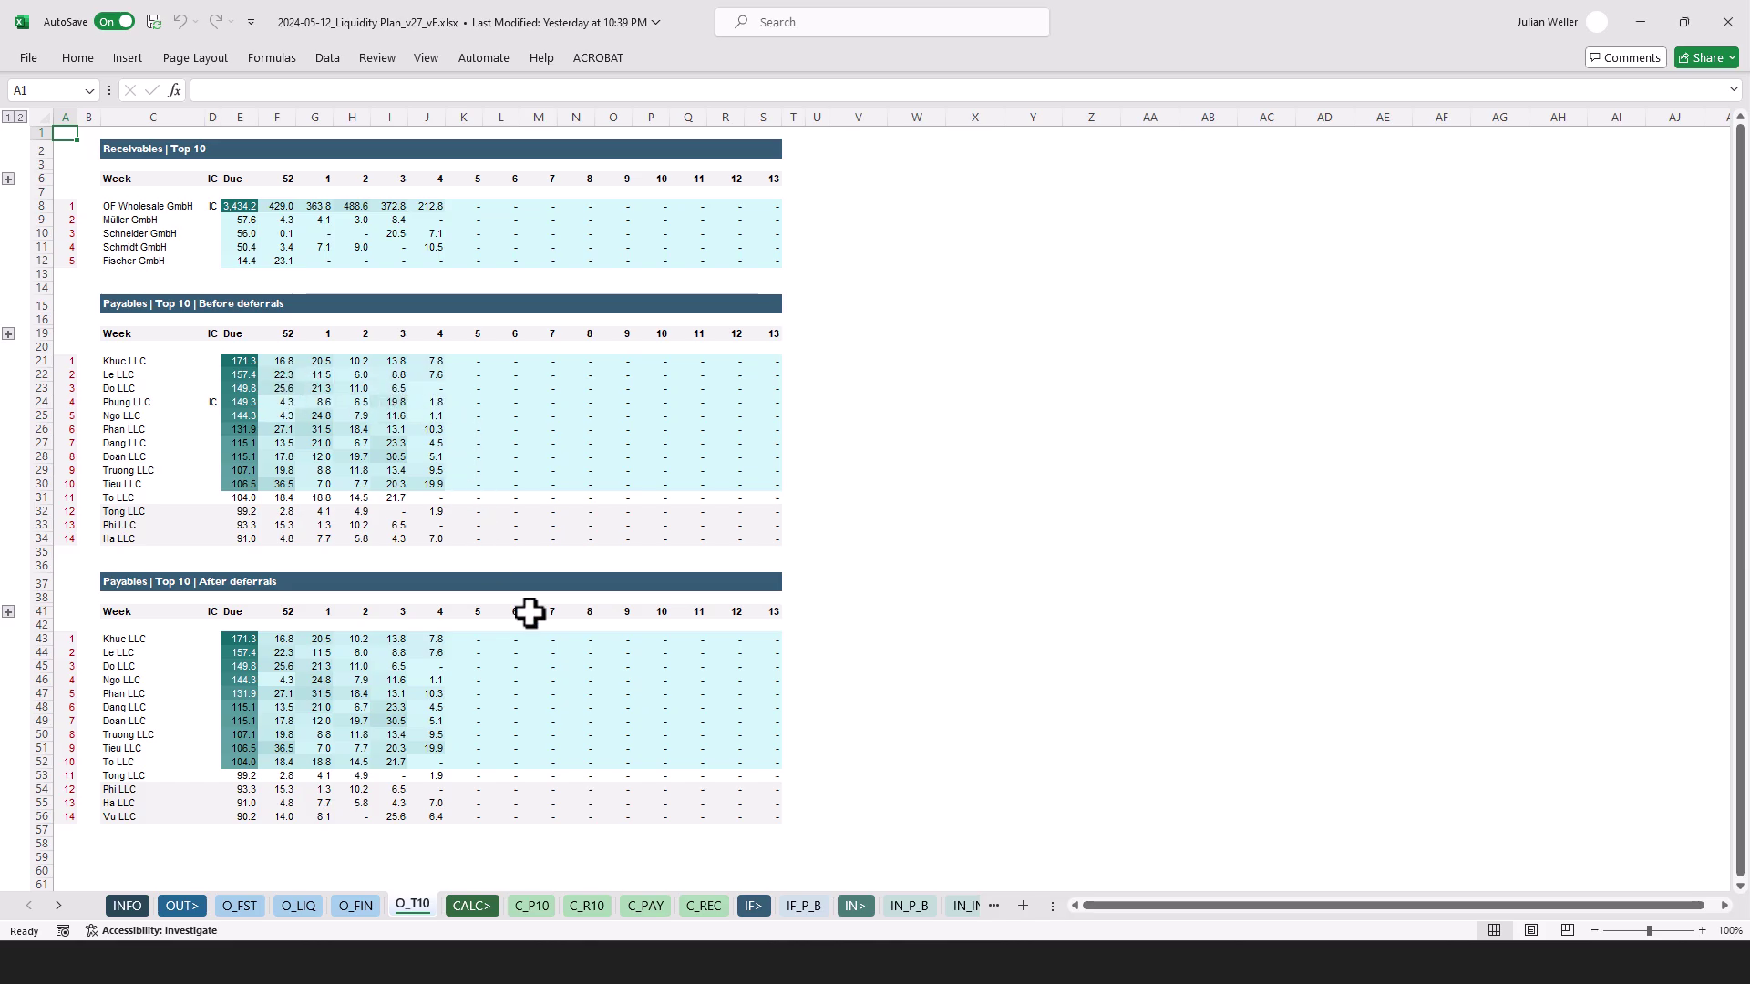
# Browse C_P10, C_R10, the C_PAY payables sheet, and finally the C_REC receivables sheet
pyautogui.click(533, 907)
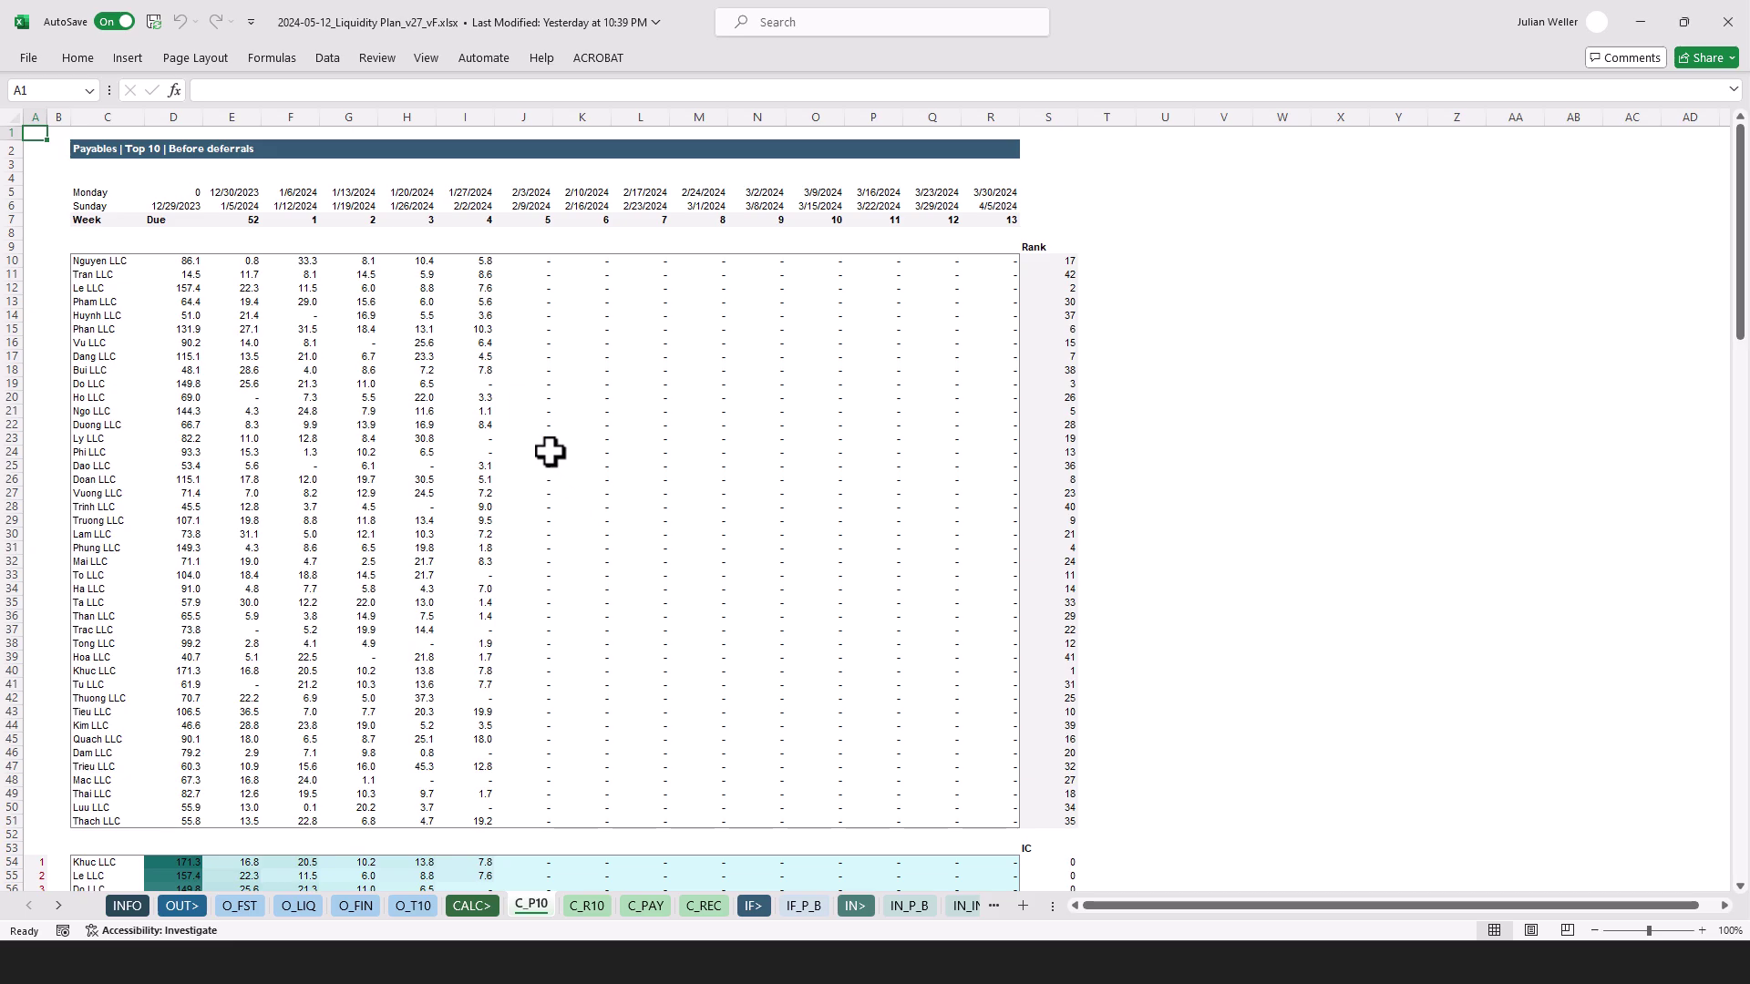
pyautogui.click(585, 907)
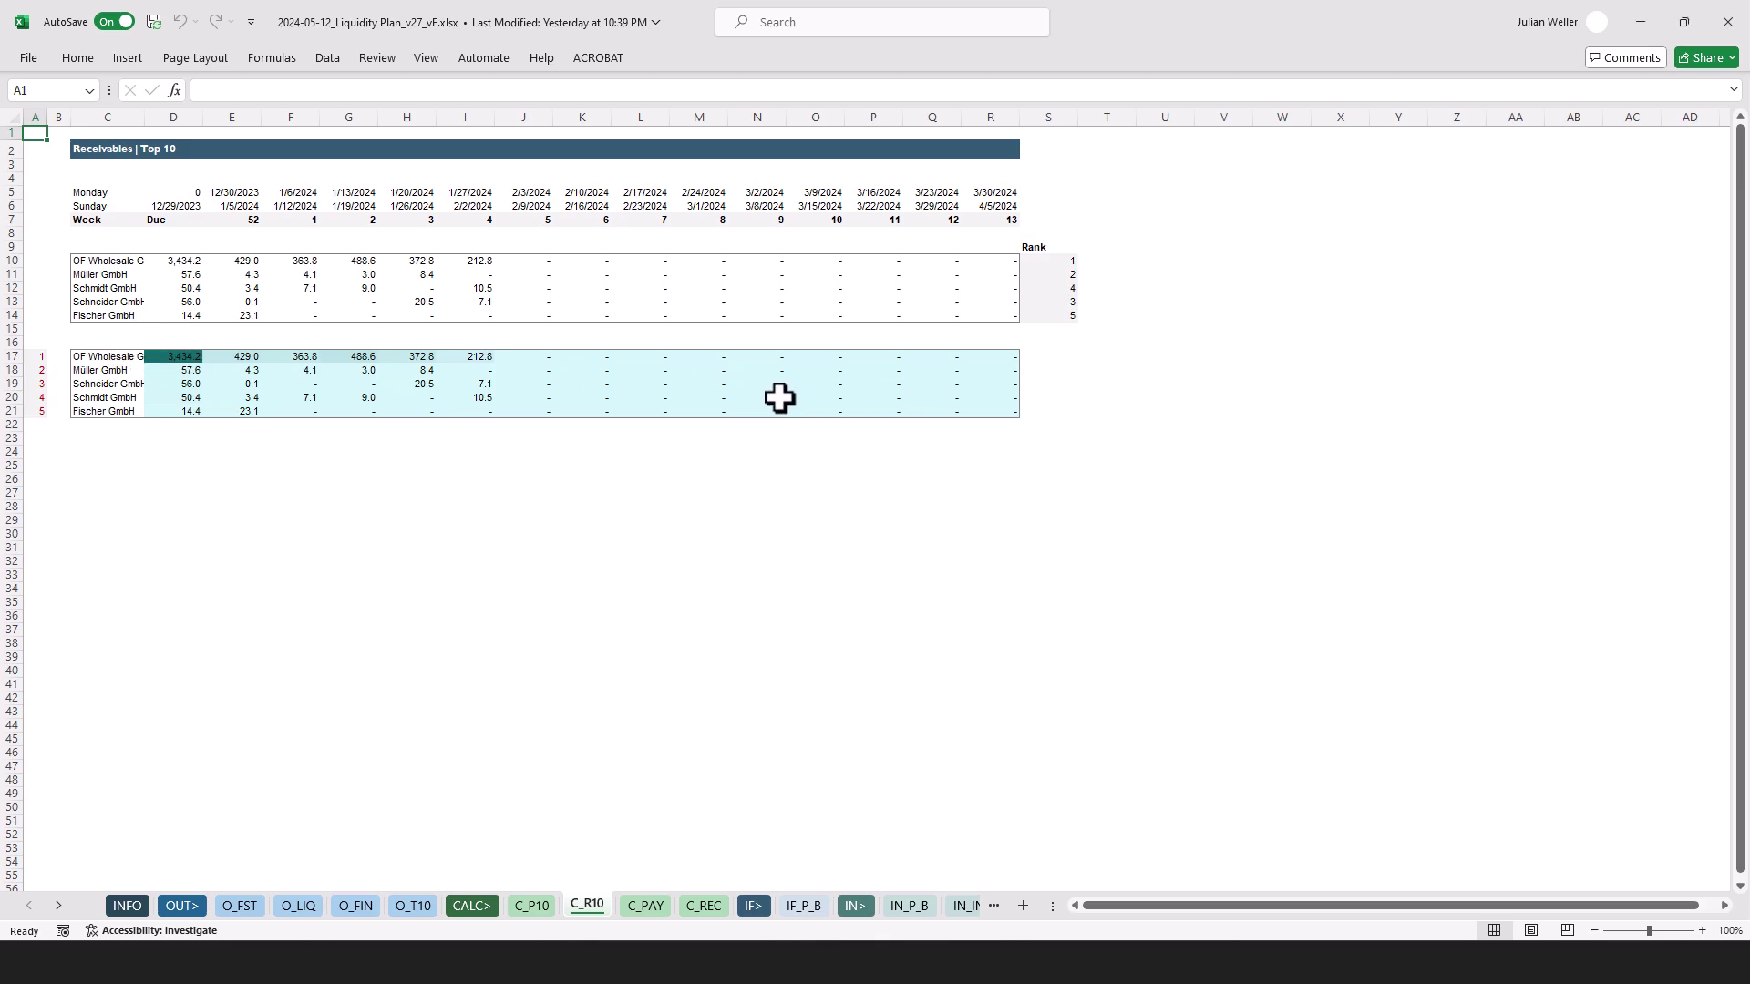
pyautogui.click(333, 57)
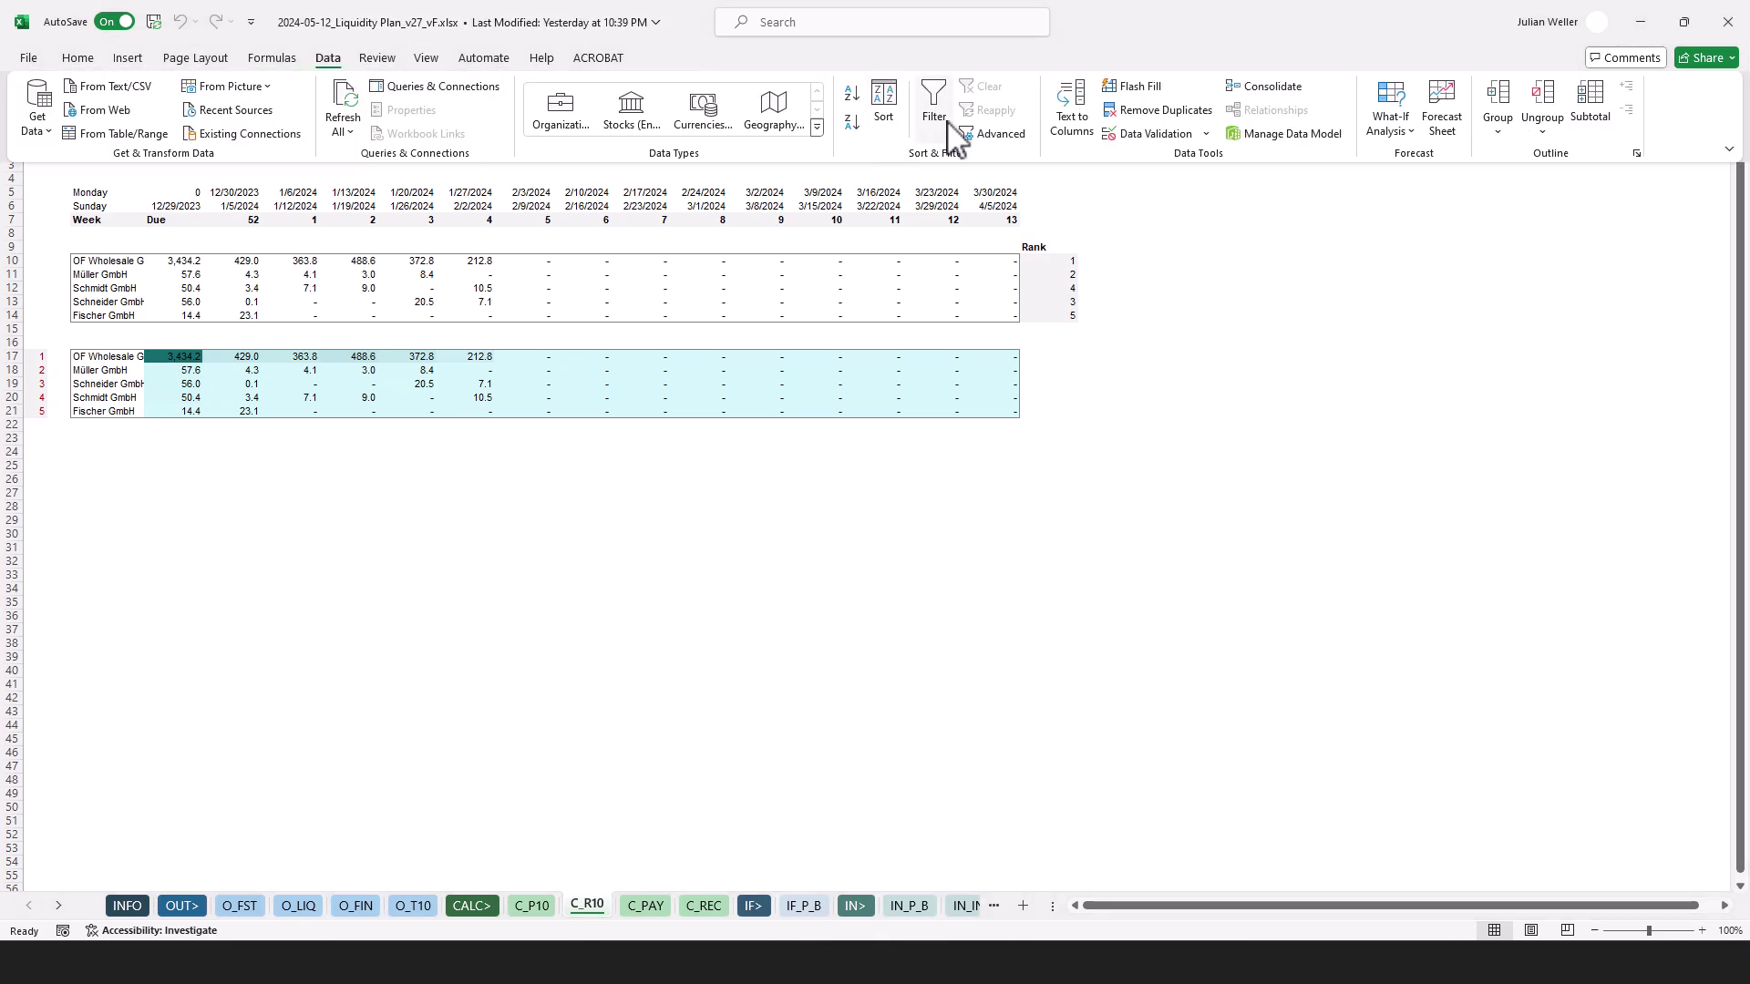
pyautogui.click(1135, 56)
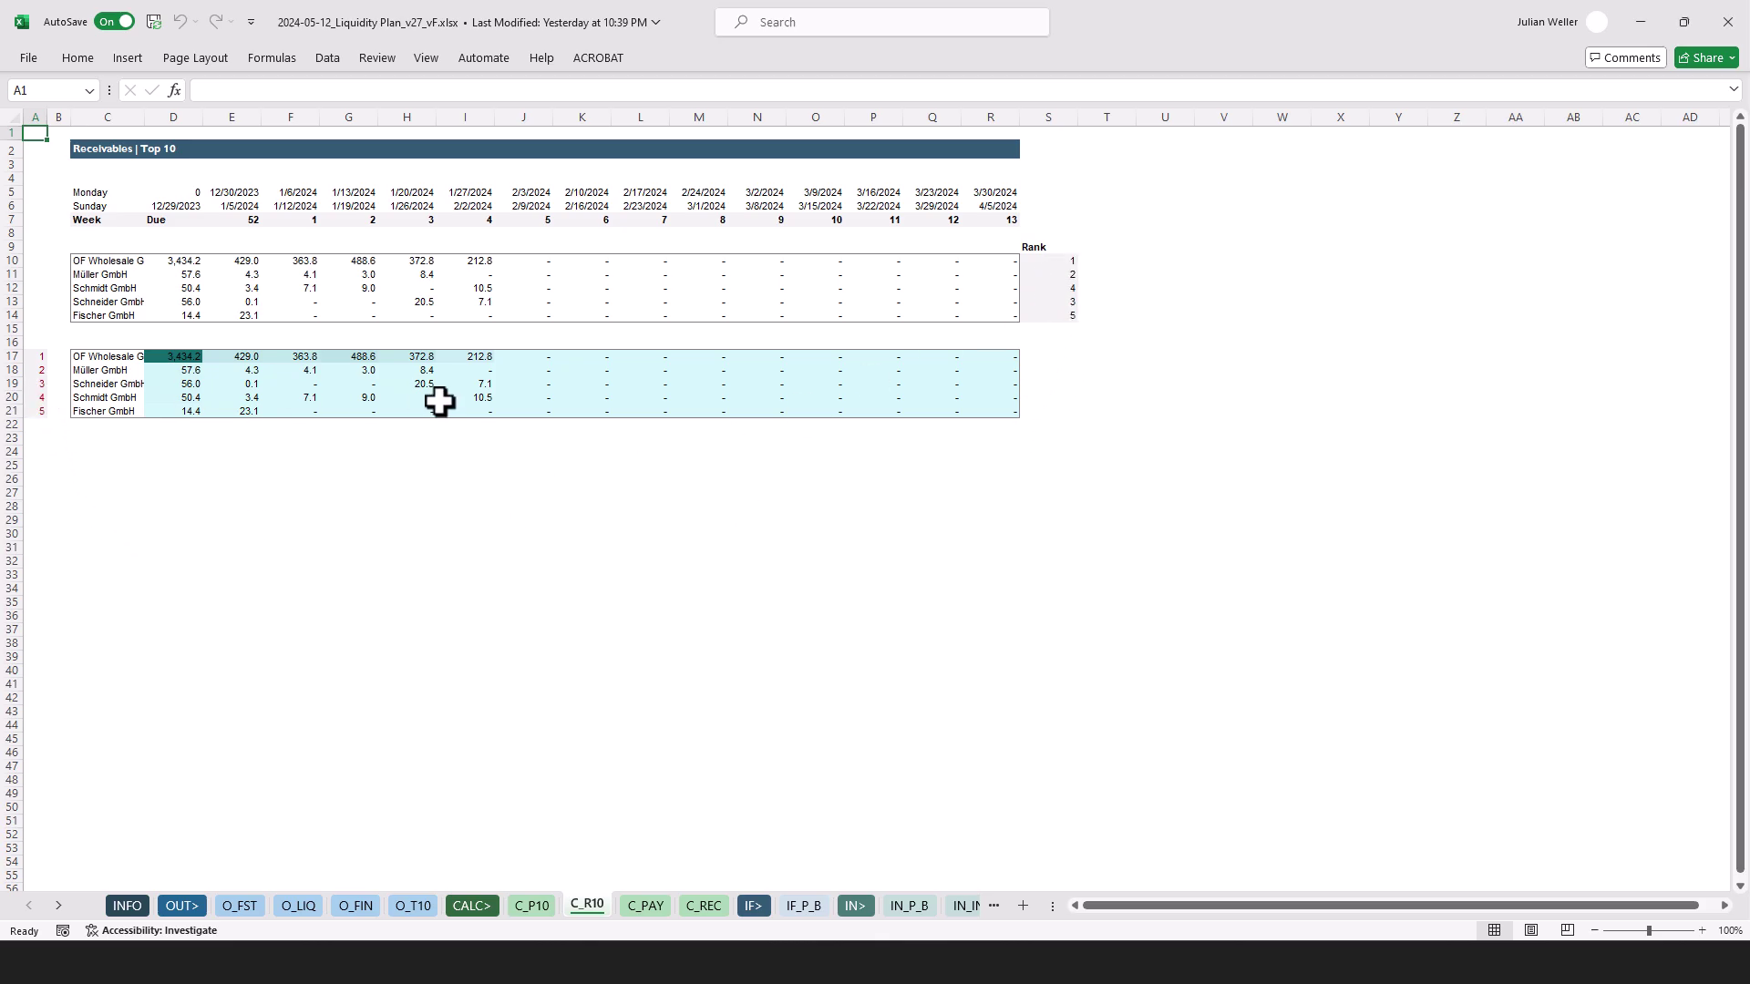
pyautogui.click(647, 906)
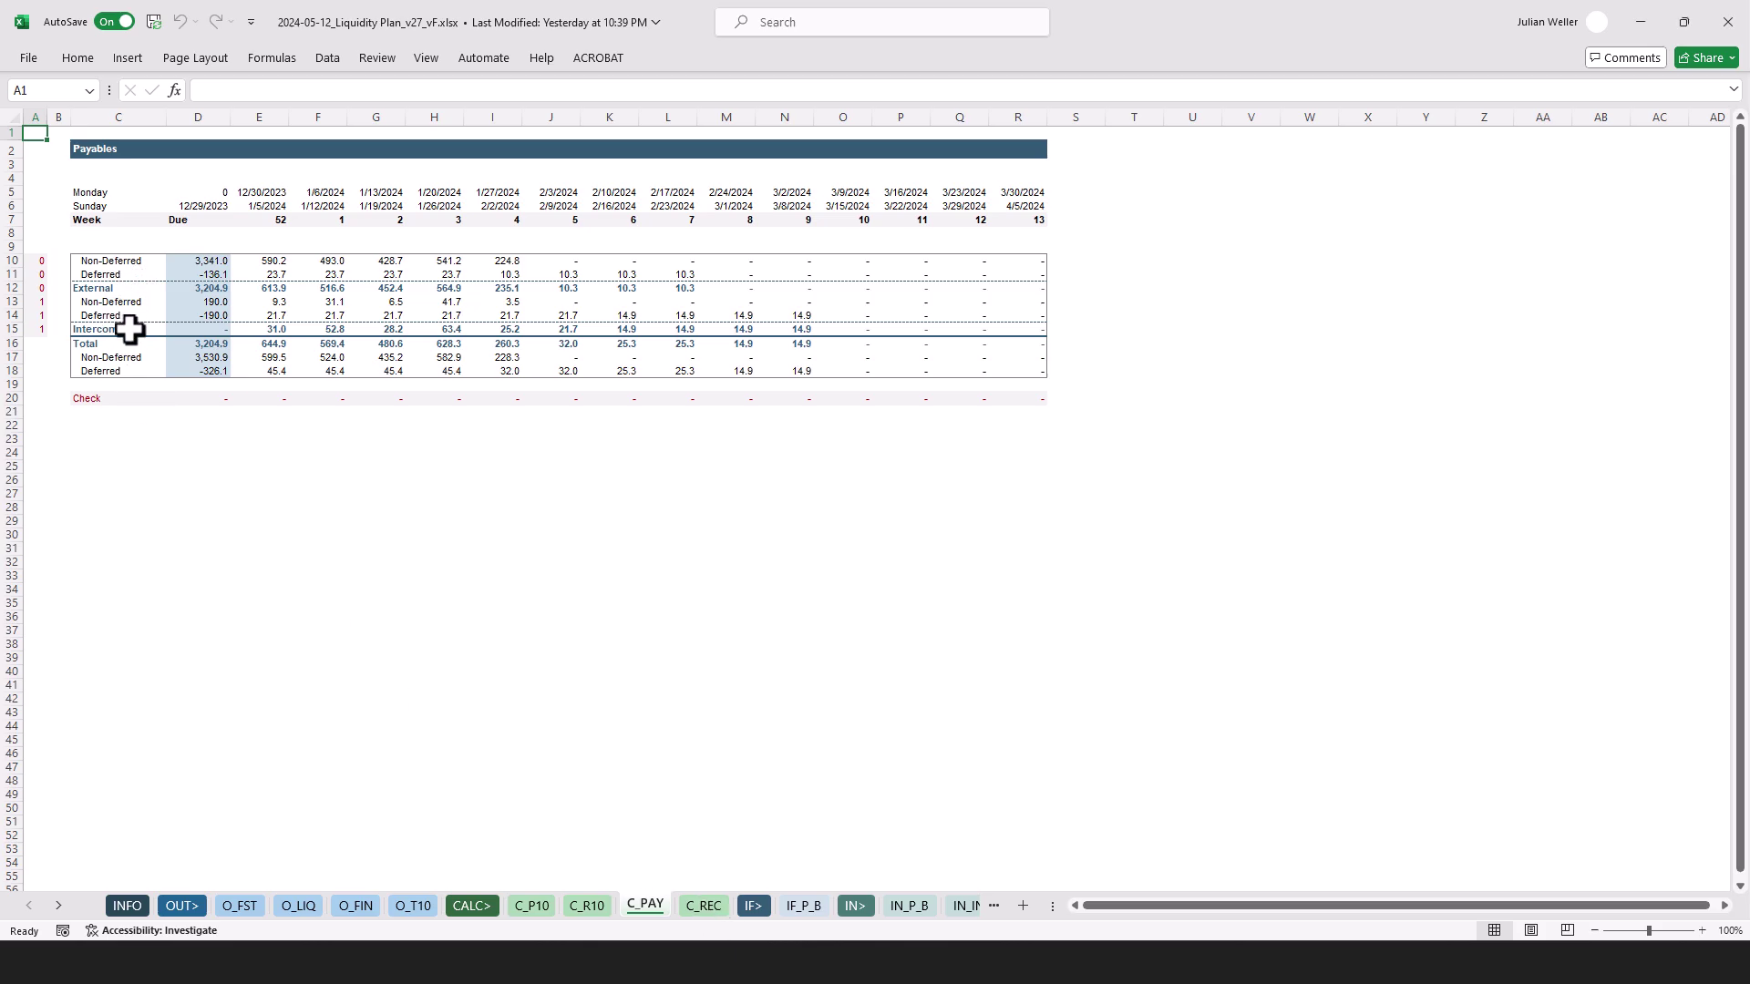
pyautogui.click(702, 907)
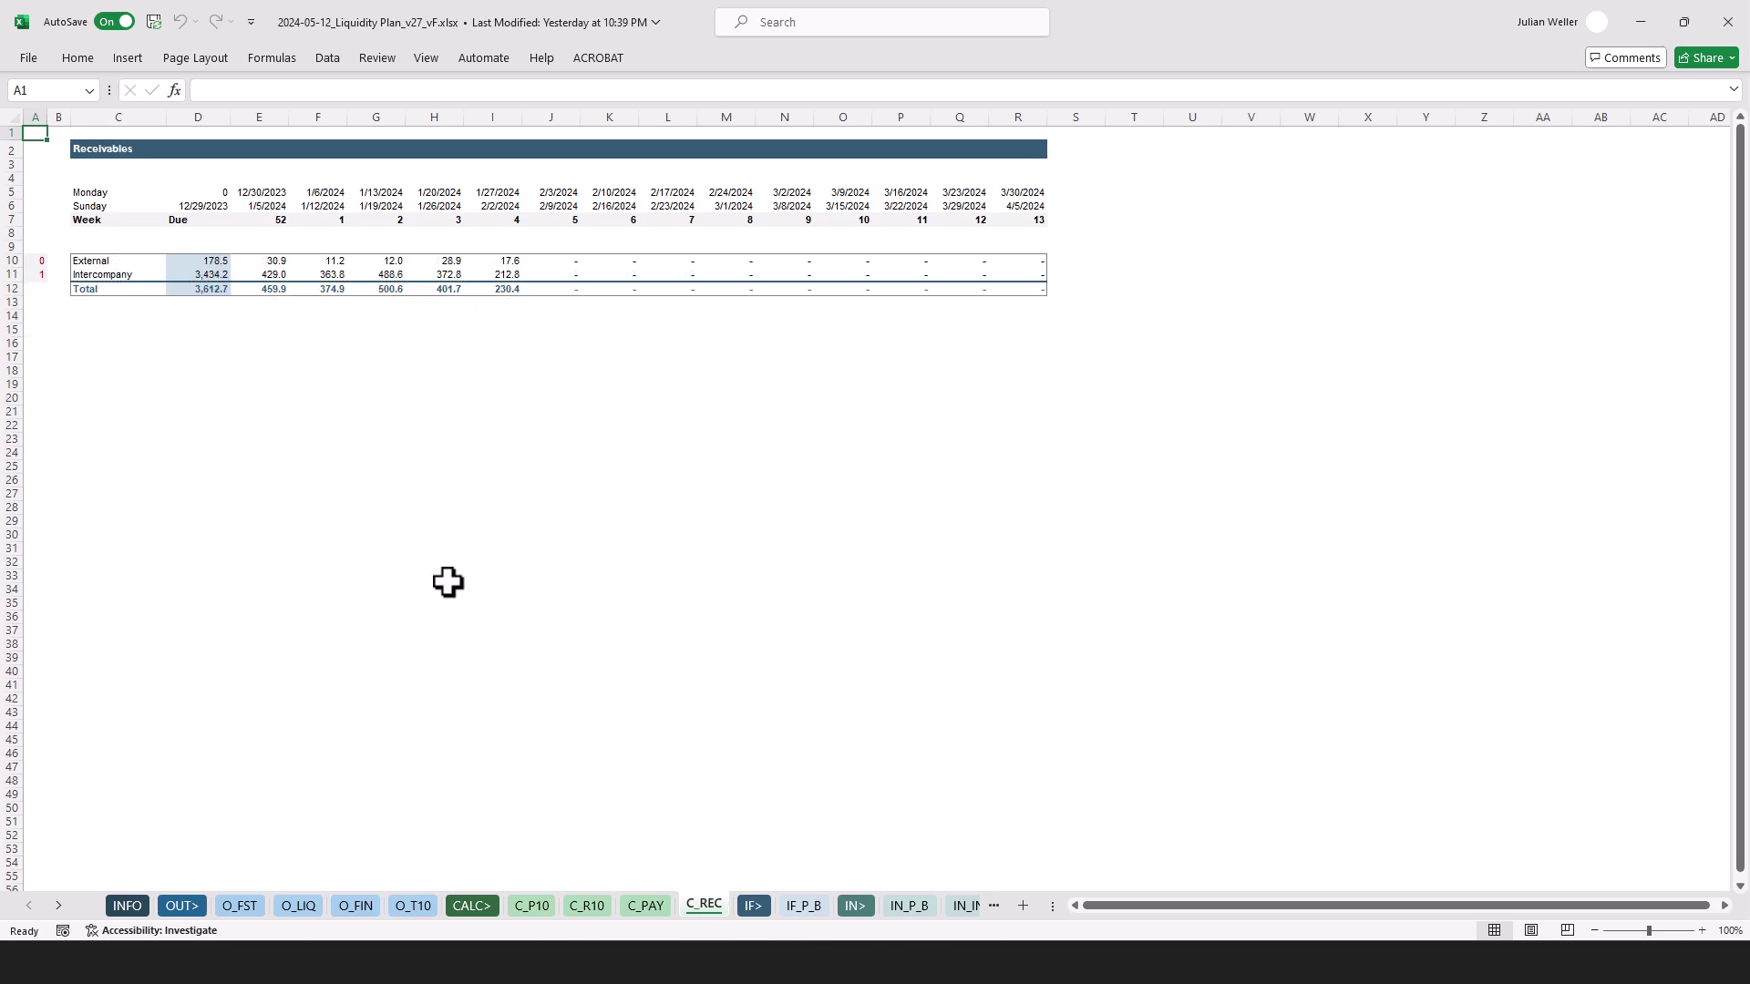
# Scroll the tabs right, view IF_P_B and IN_ACC, and settle on the IN_P_B income statement
pyautogui.click(59, 906)
pyautogui.click(59, 905)
pyautogui.click(59, 905)
pyautogui.click(59, 905)
pyautogui.click(58, 905)
pyautogui.click(58, 906)
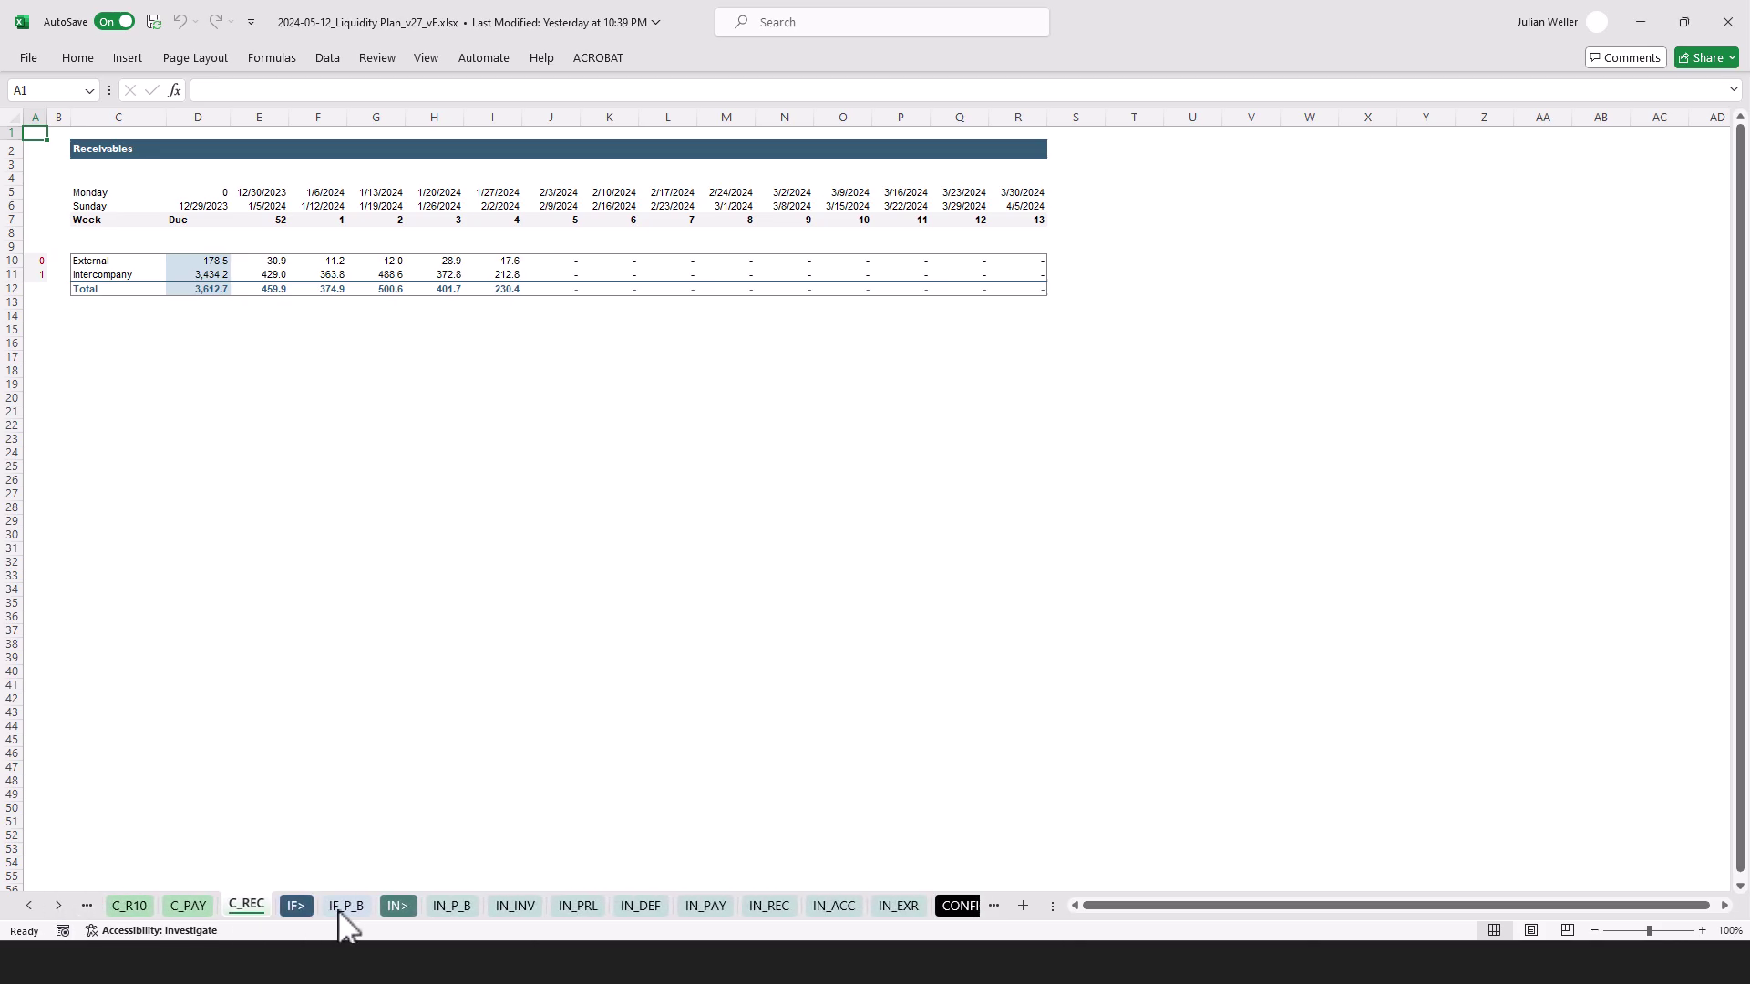
pyautogui.click(346, 905)
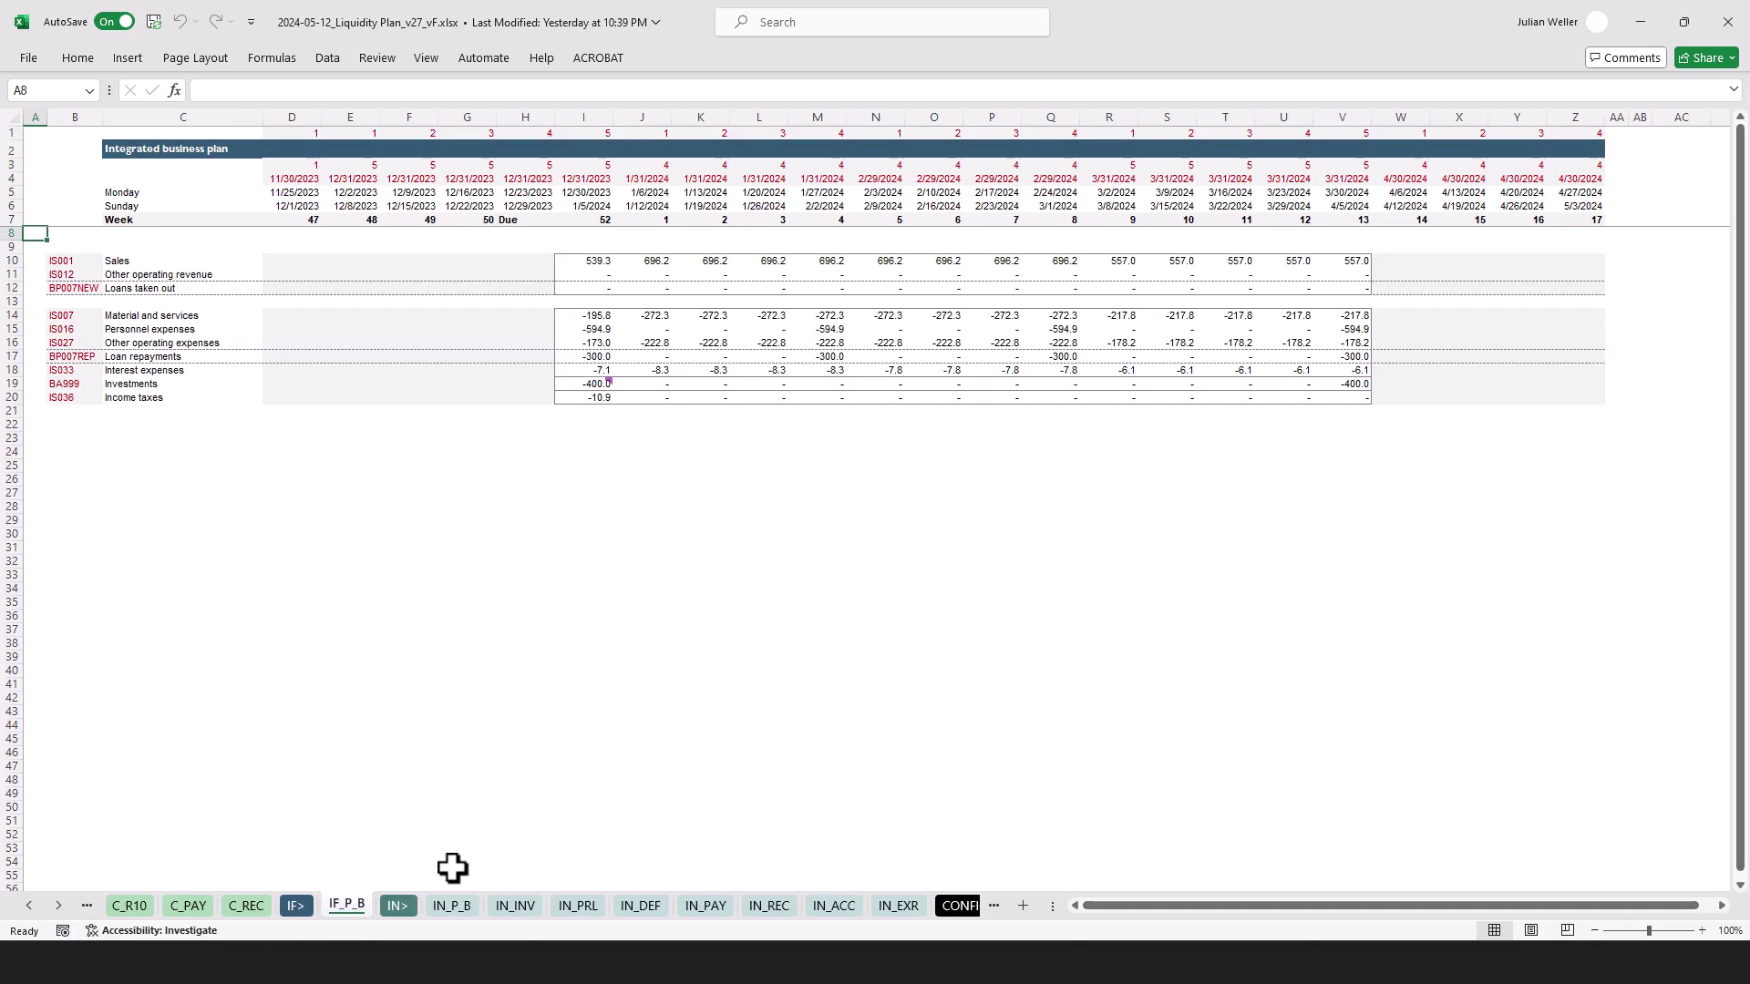
pyautogui.click(452, 905)
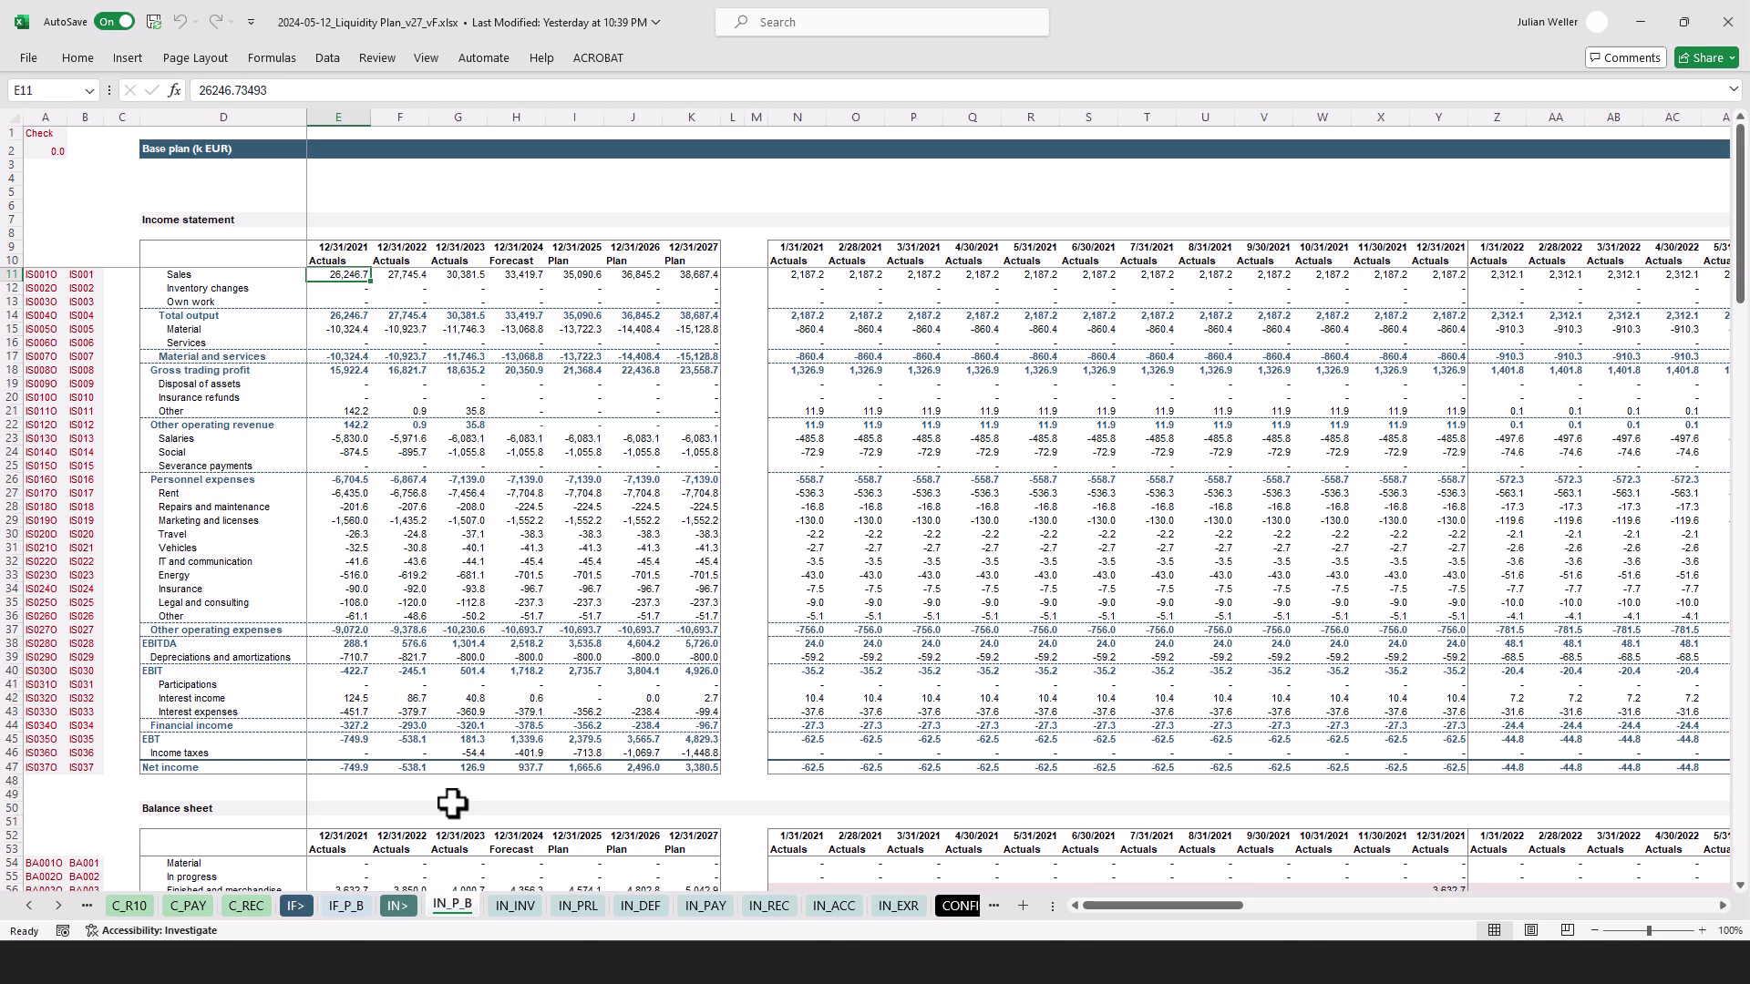
pyautogui.click(834, 907)
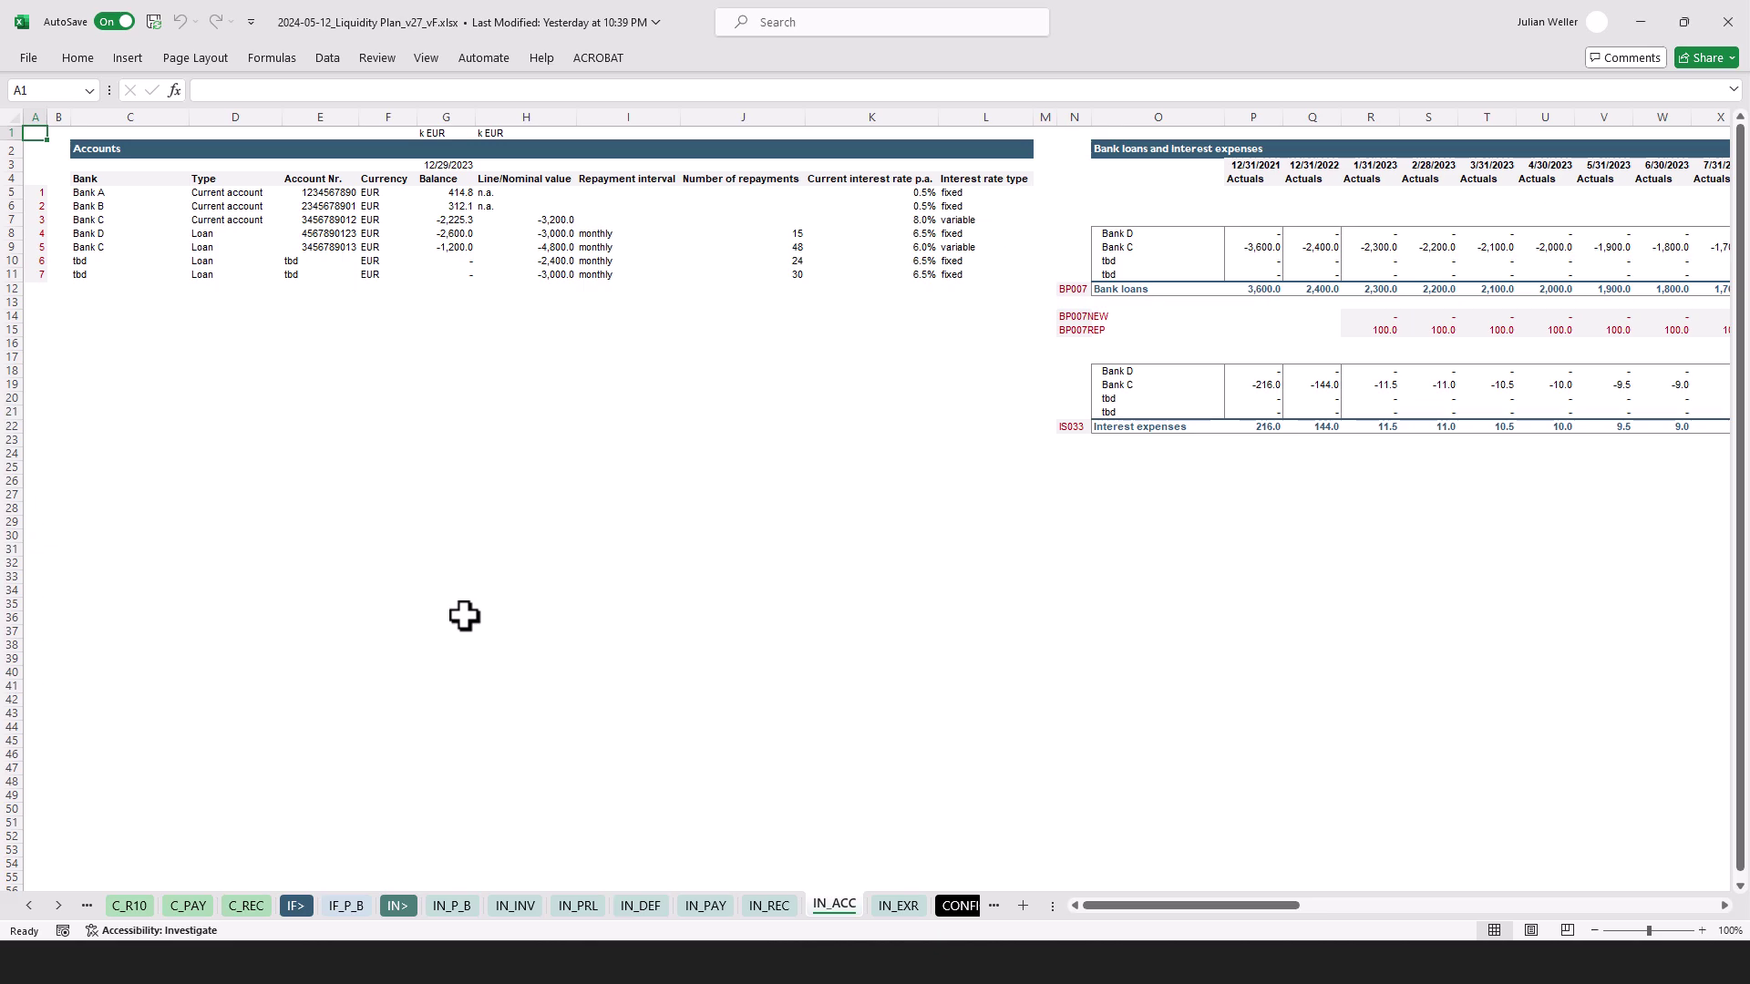
pyautogui.click(453, 906)
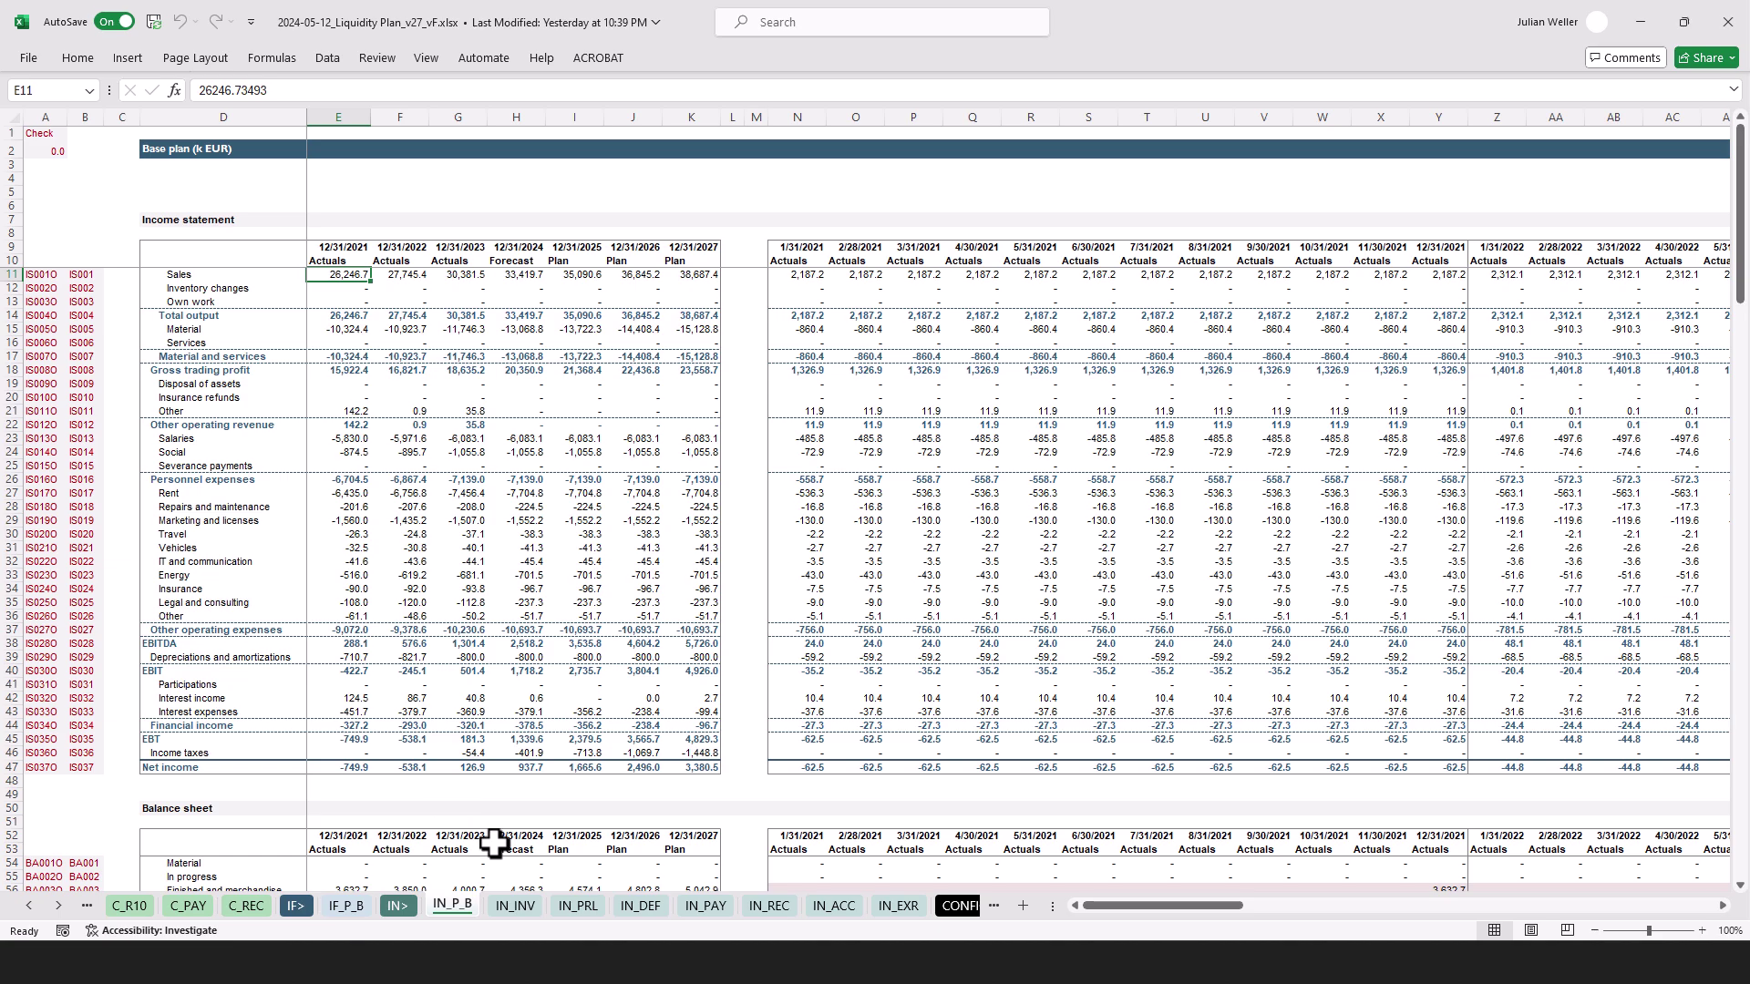
# Tour the IN_INV, IN_PRL, IN_DEF and IN_PAY input sheets
pyautogui.click(516, 905)
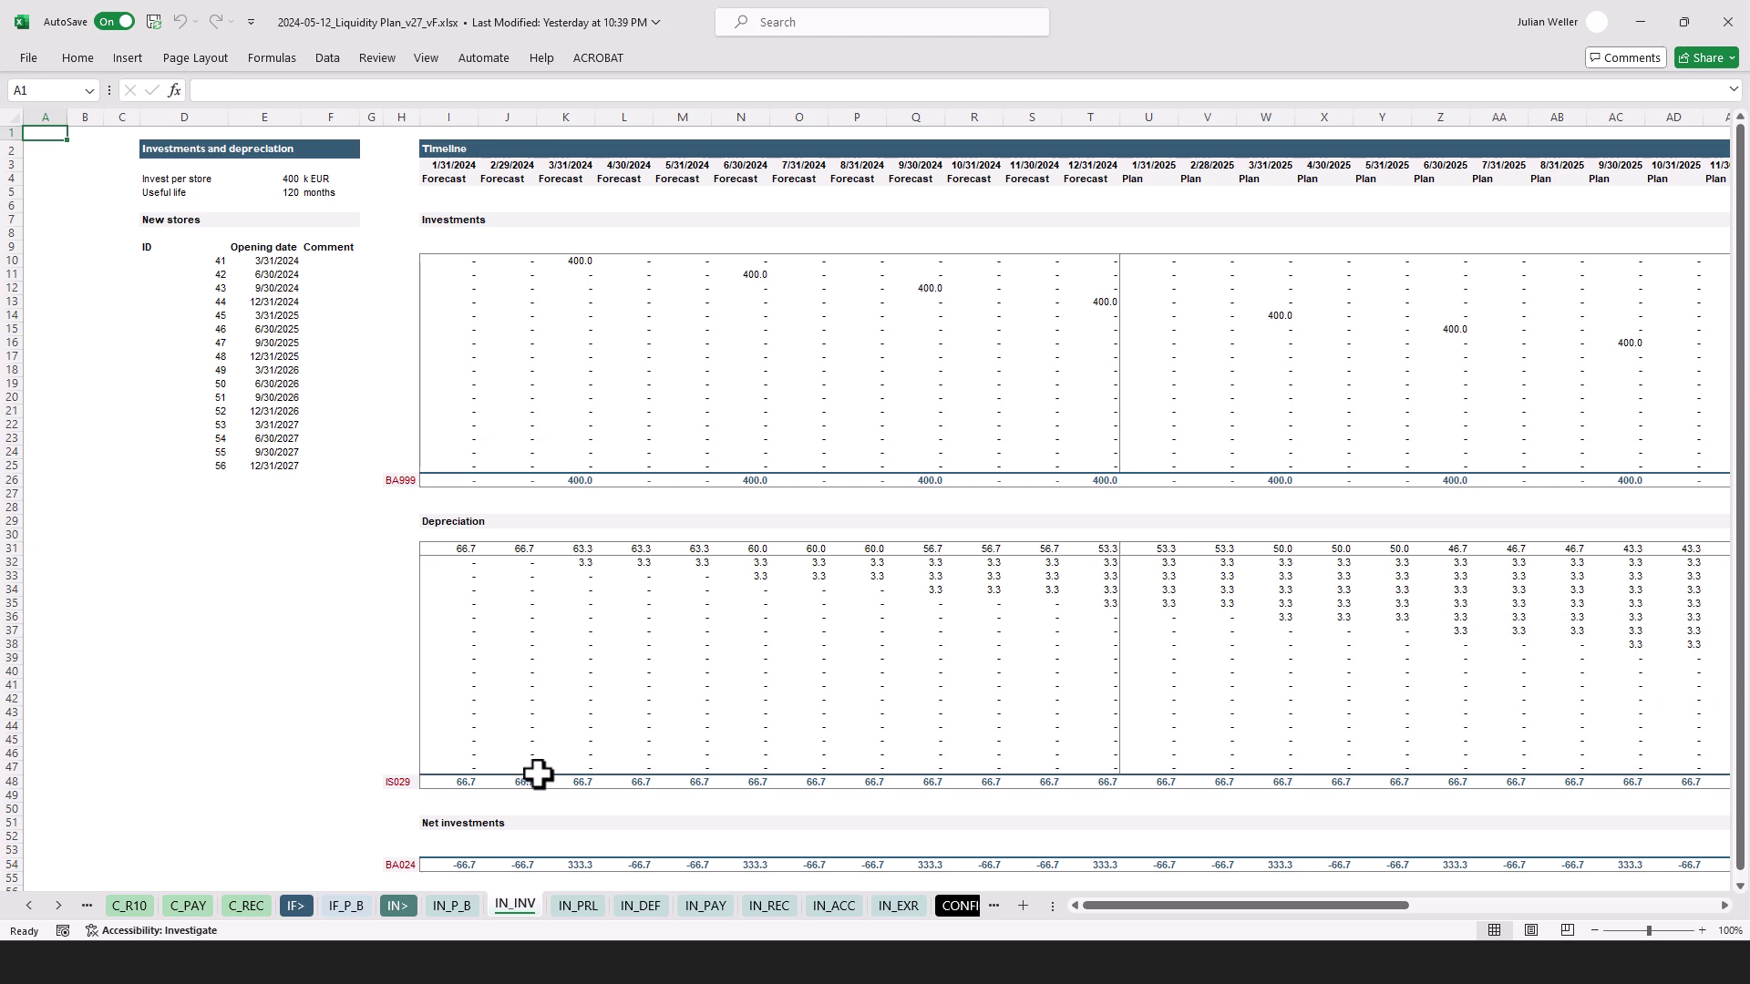
pyautogui.click(581, 908)
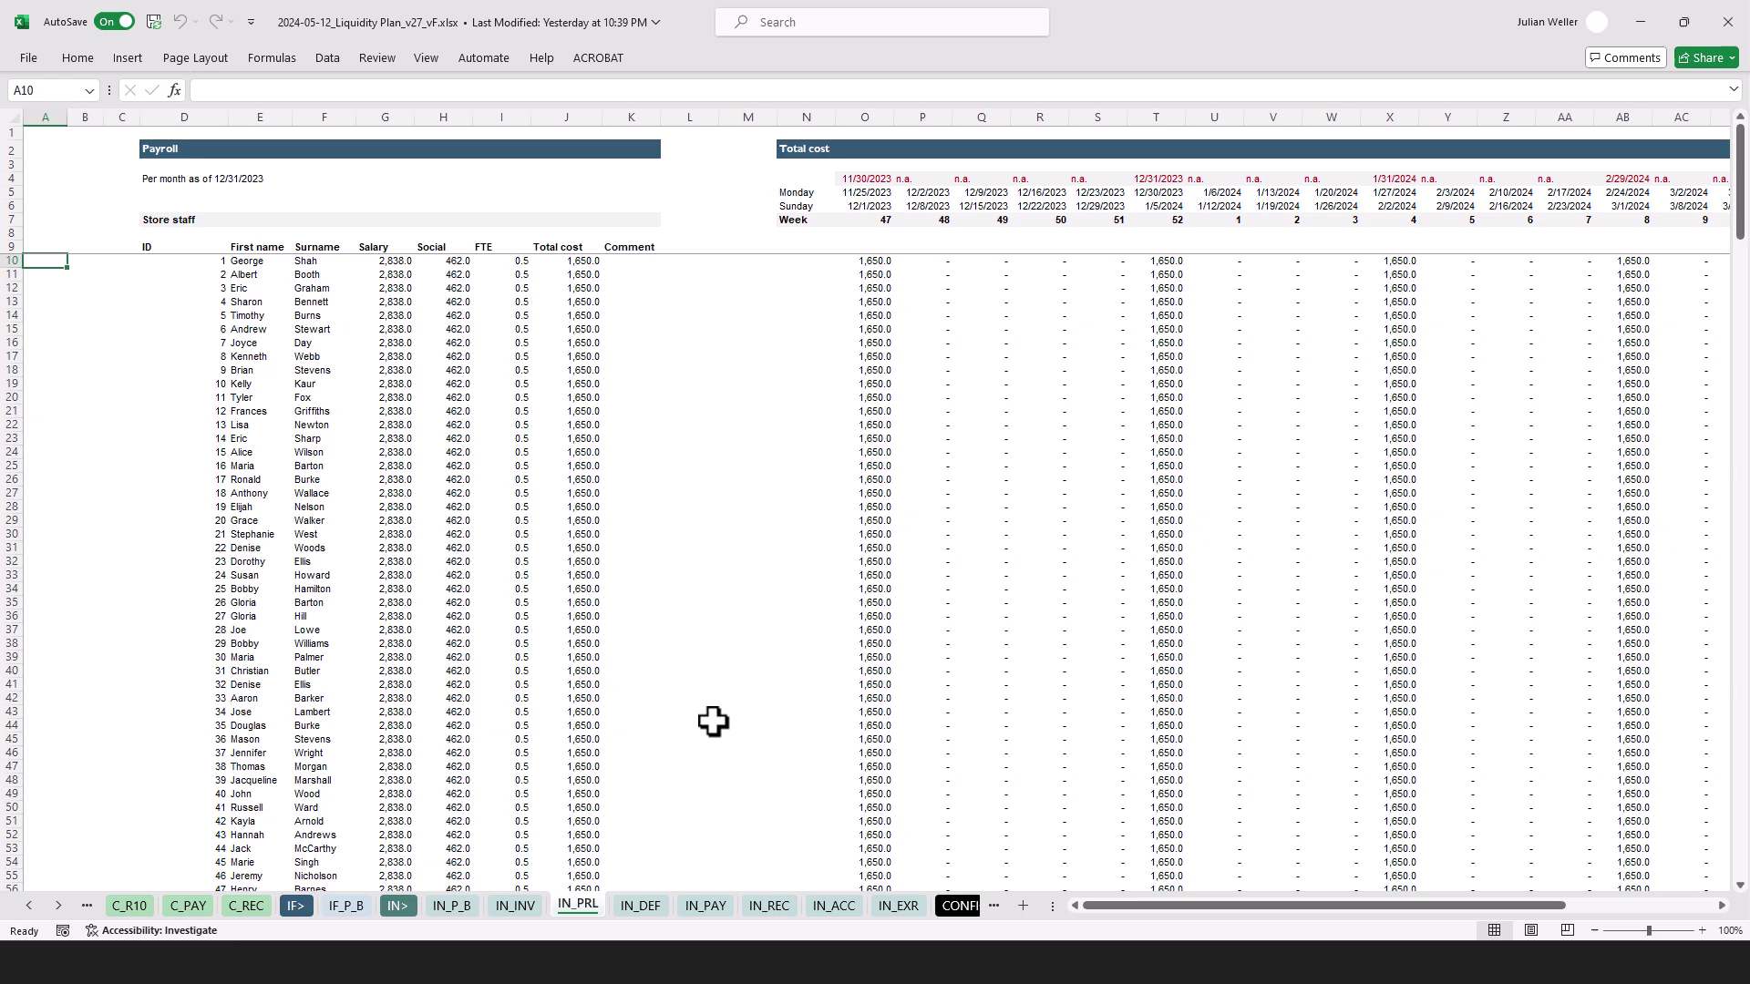
pyautogui.click(643, 907)
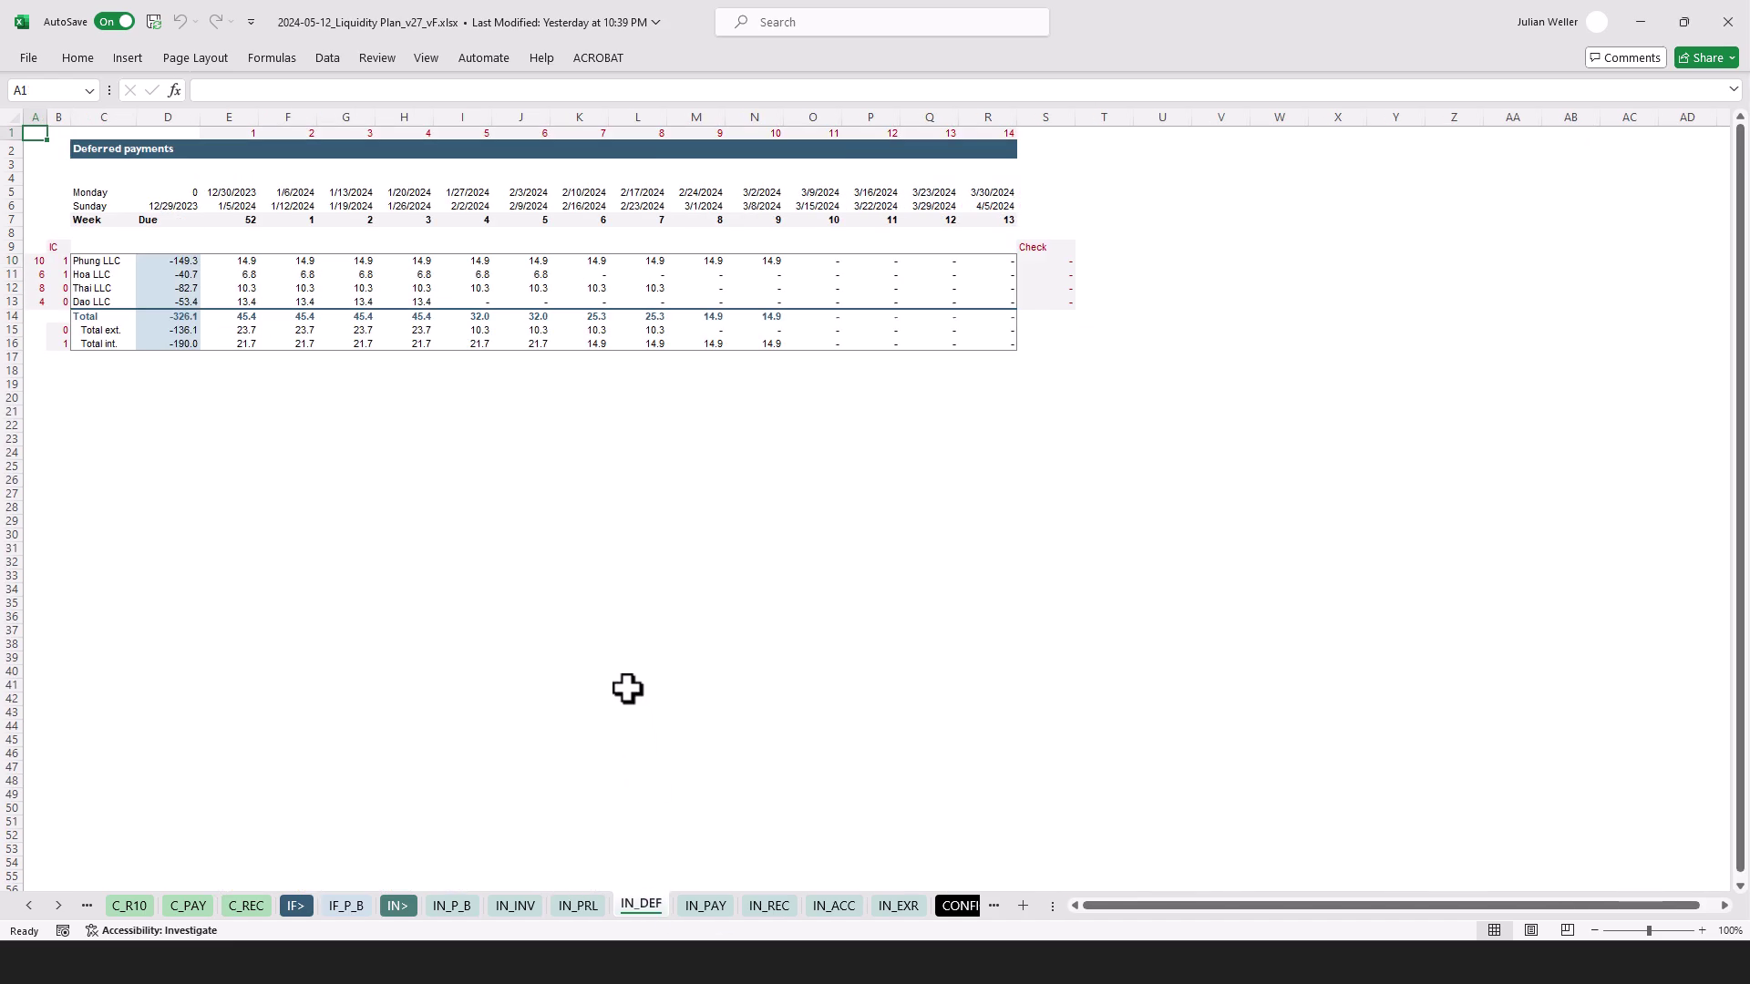
pyautogui.click(703, 908)
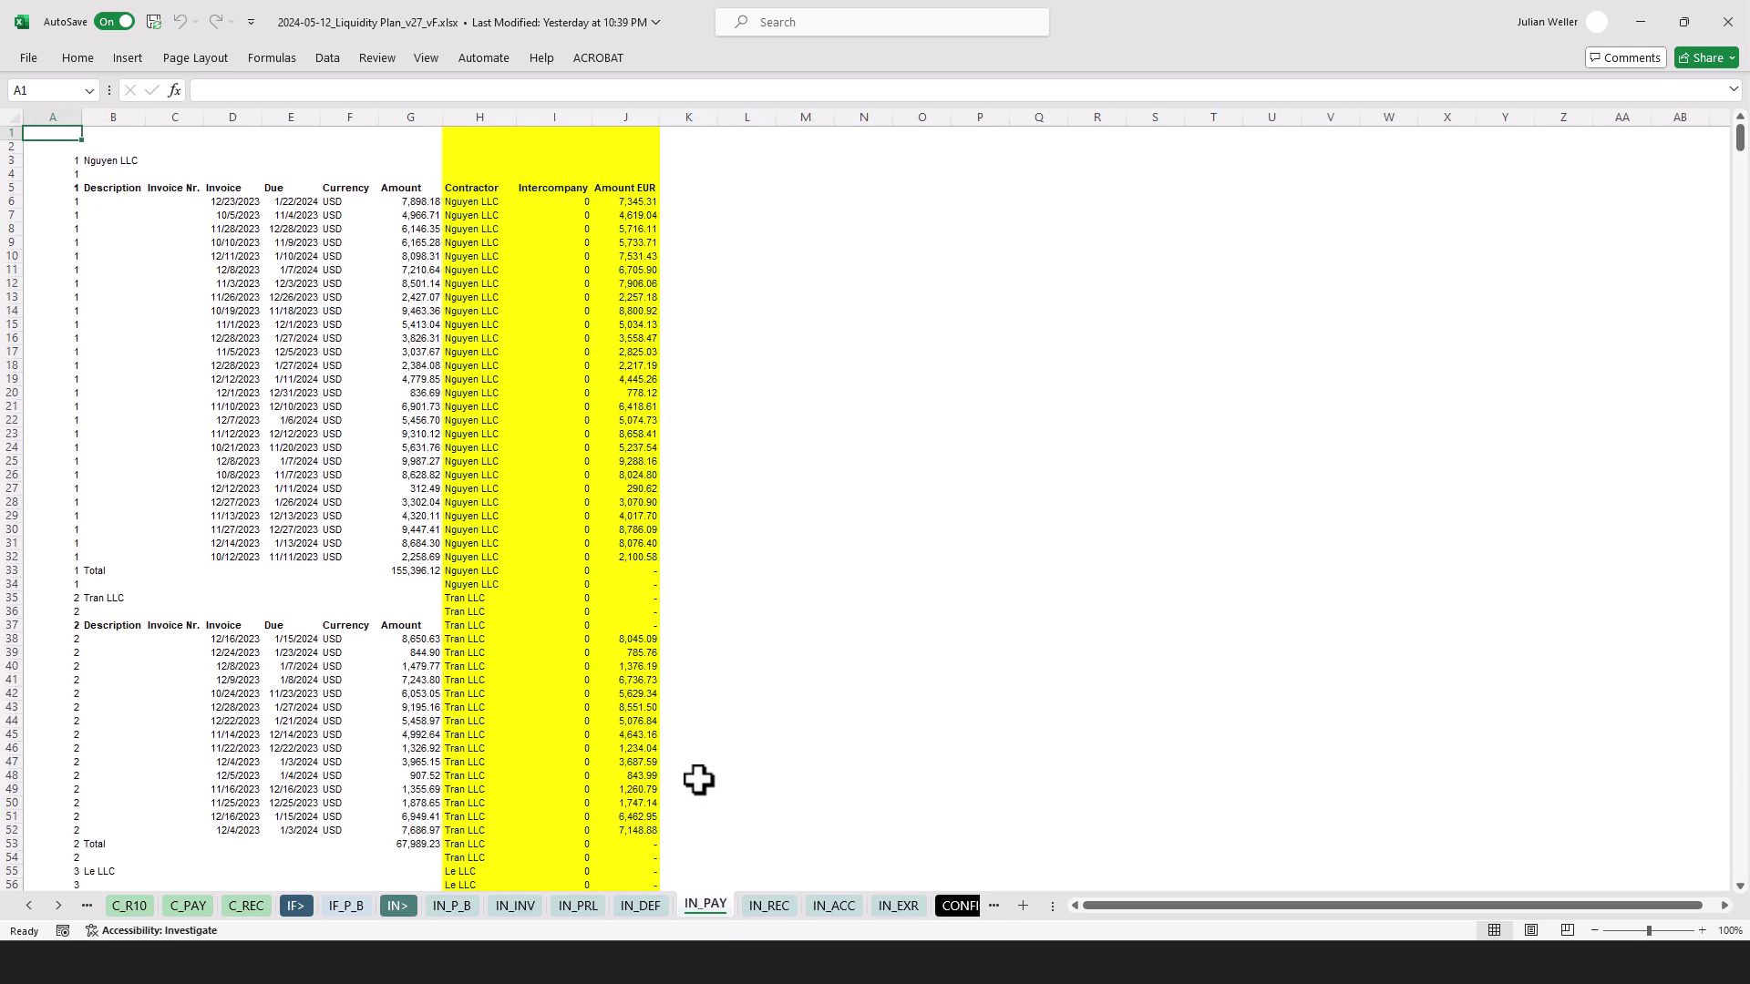
# Open IN_REC and inspect the Contractor lookup formula in H6 before returning to A1
pyautogui.click(769, 906)
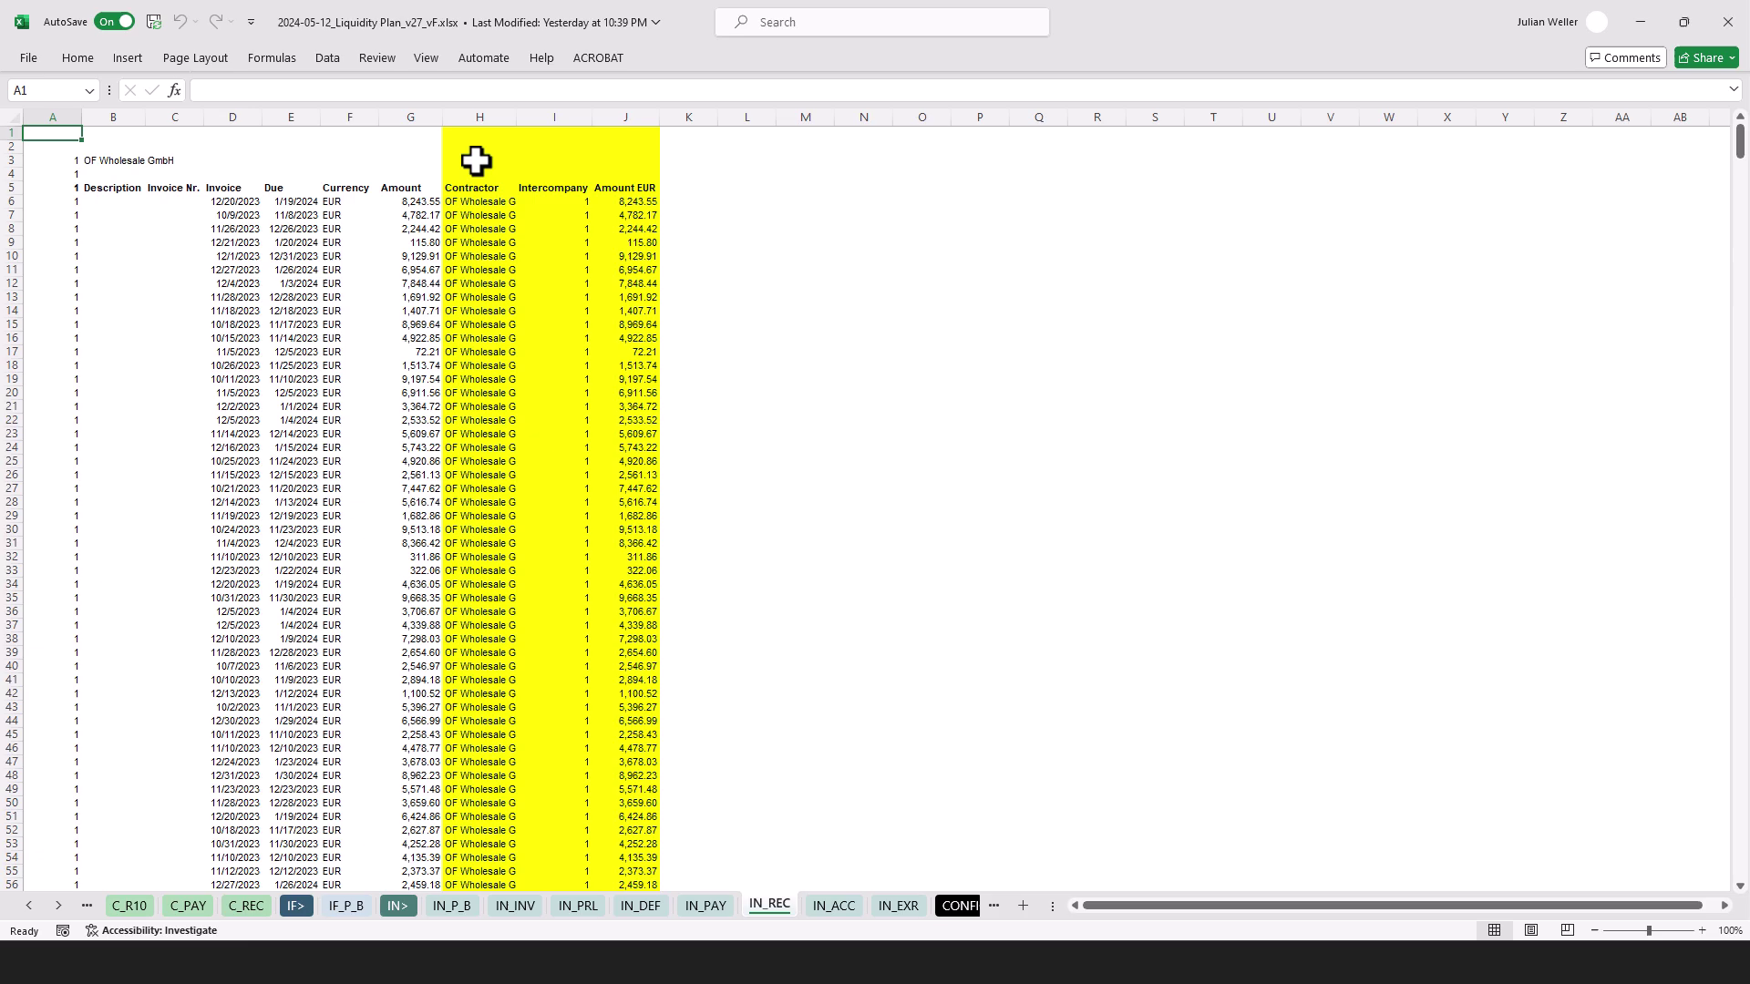
pyautogui.click(484, 200)
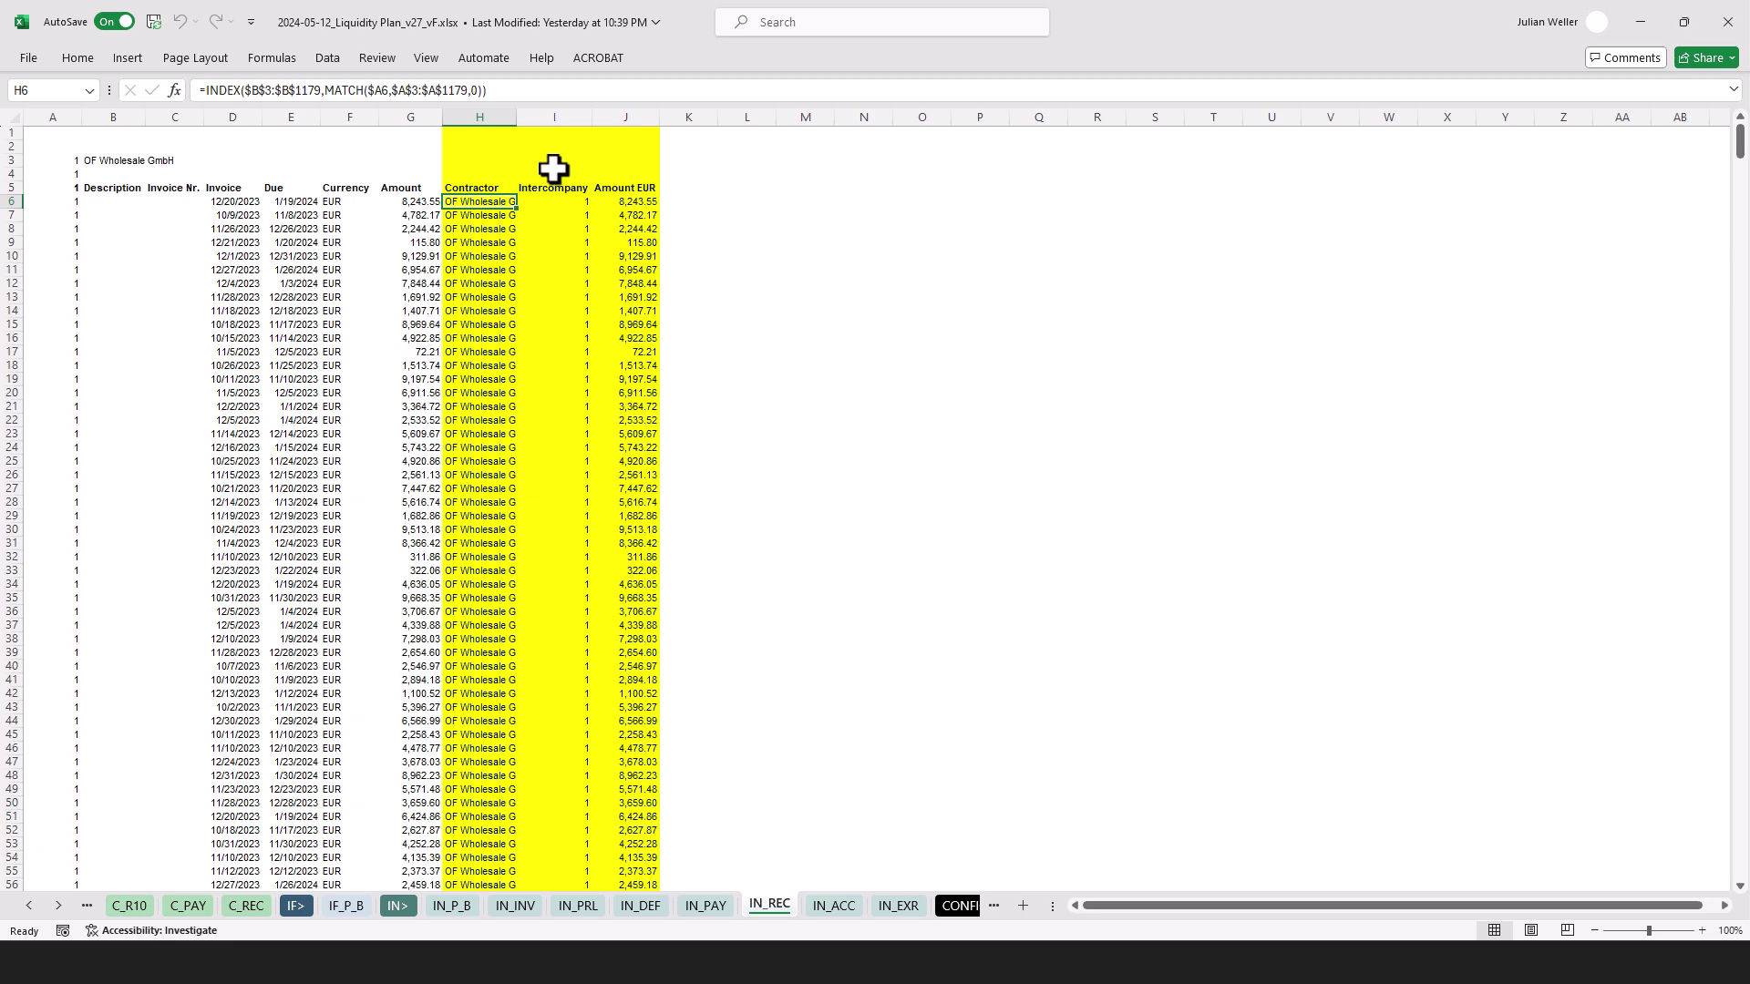
pyautogui.click(53, 134)
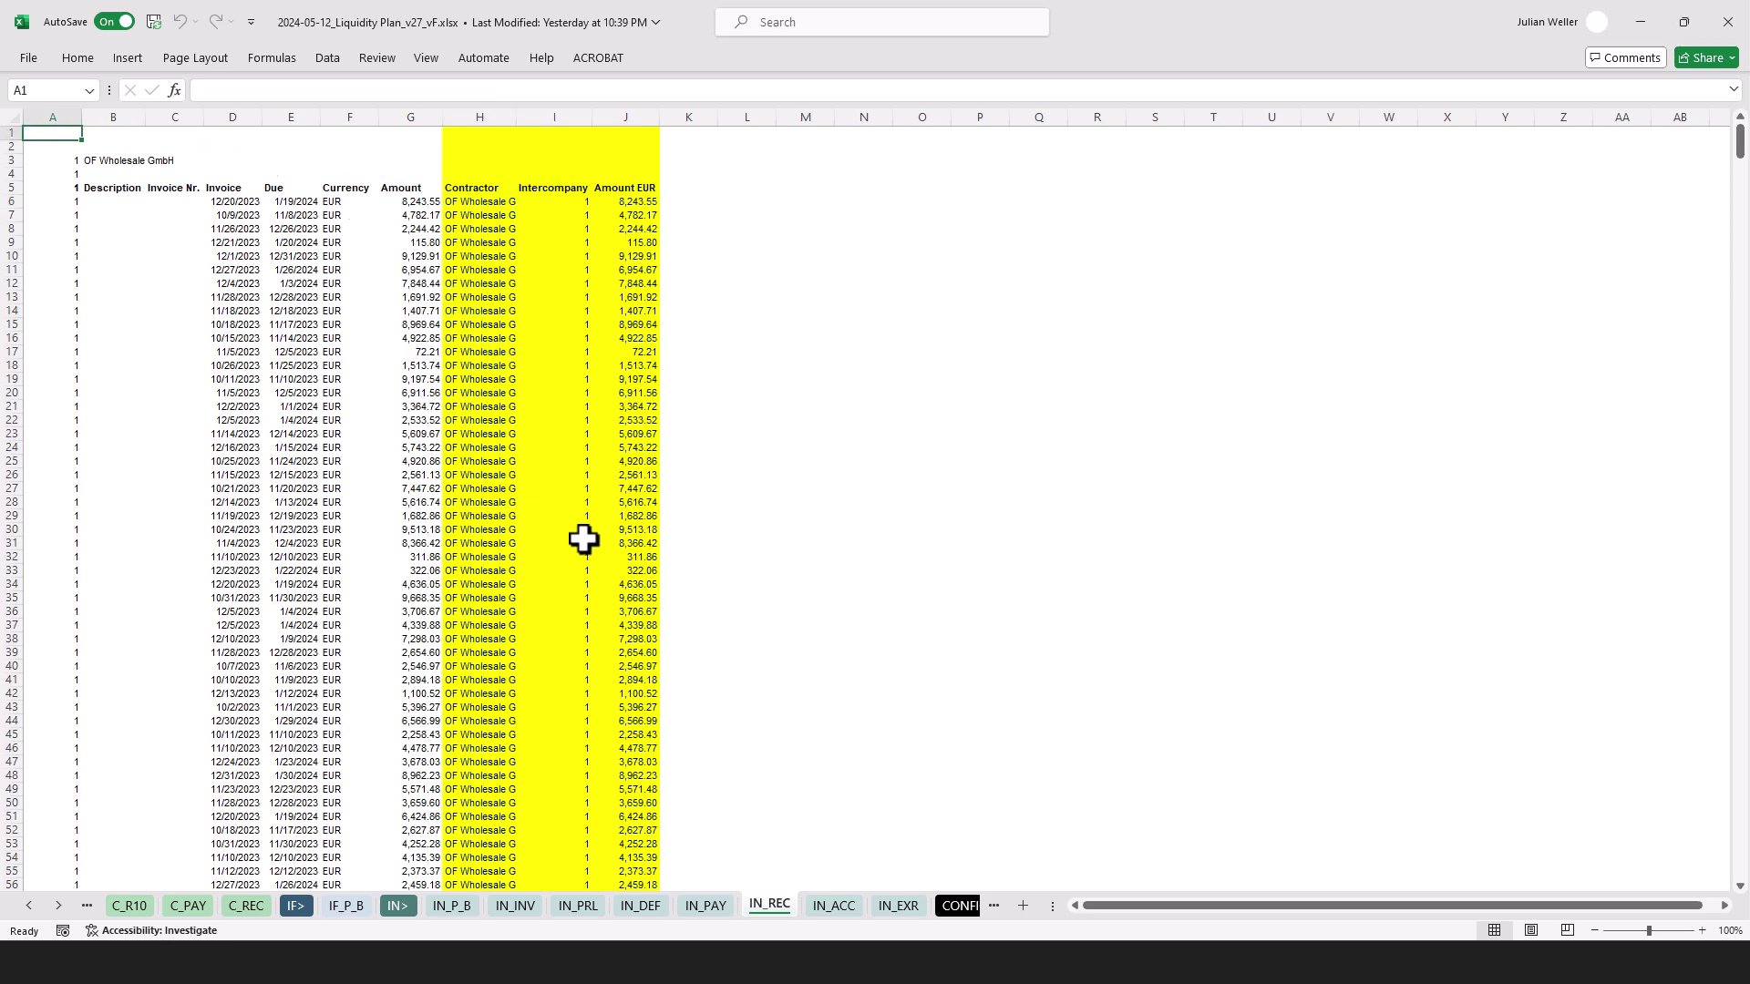
# Check the IN_ACC accounts sheet and the IN_EXR exchange rates sheet
pyautogui.click(834, 907)
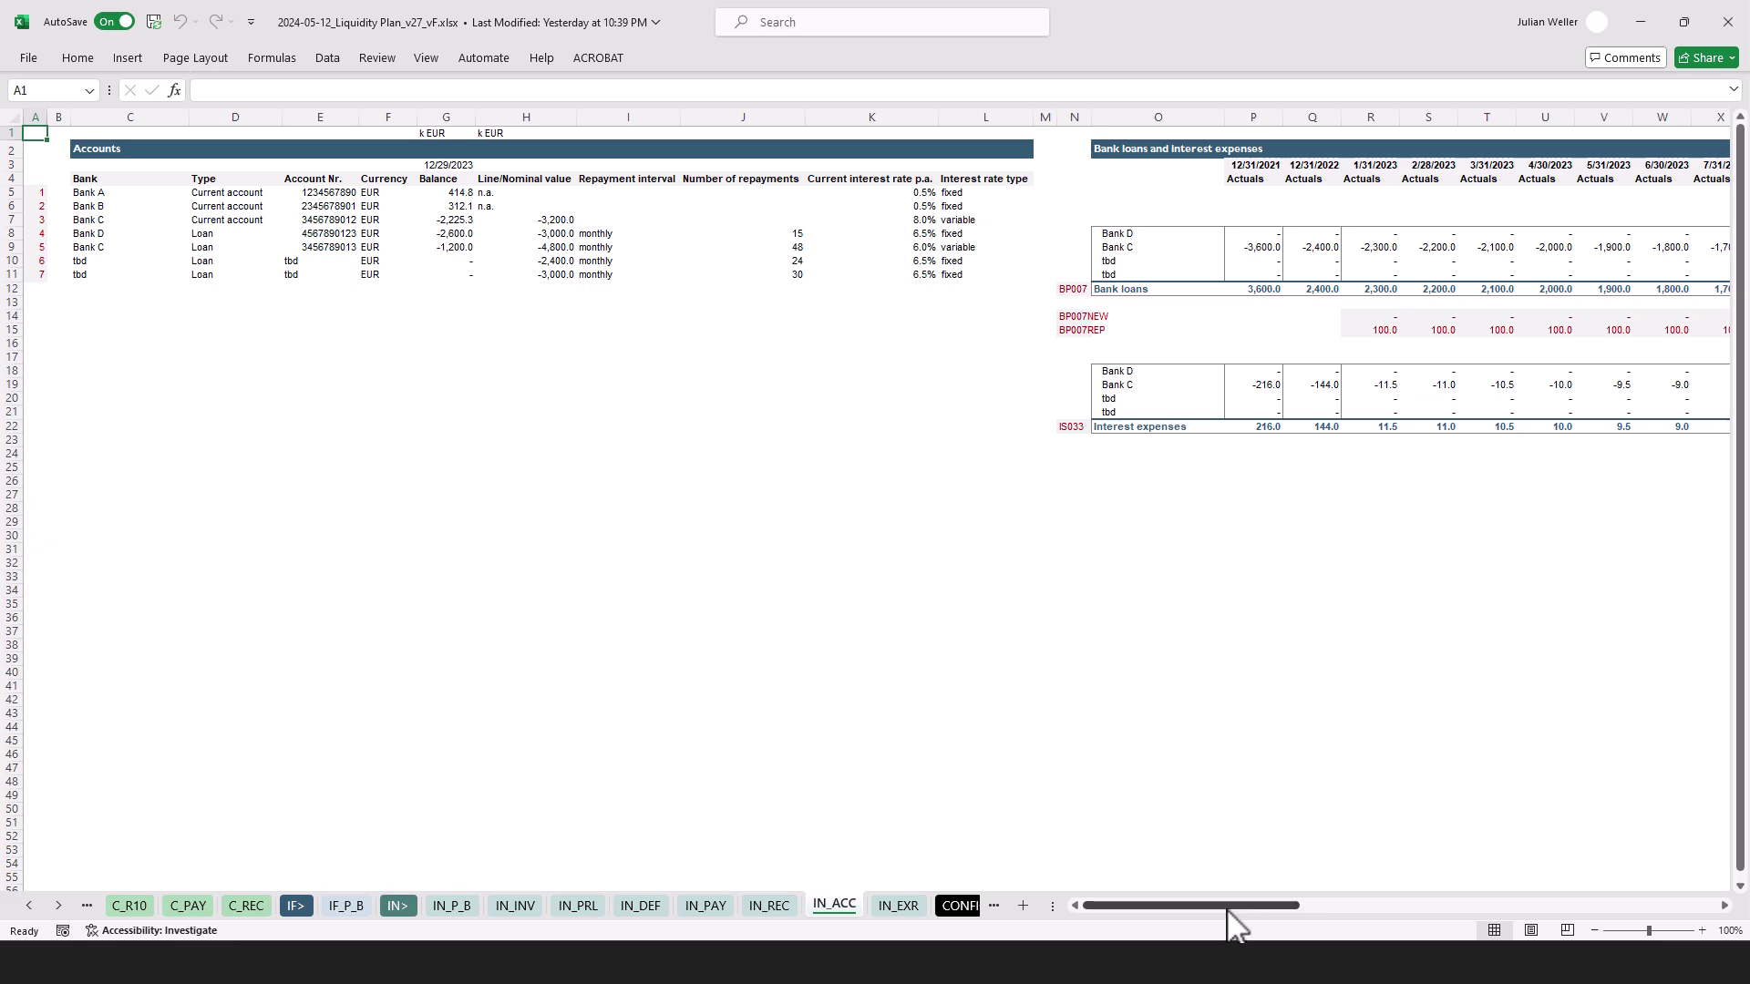
pyautogui.moveTo(1229, 911); pyautogui.dragTo(1130, 910)
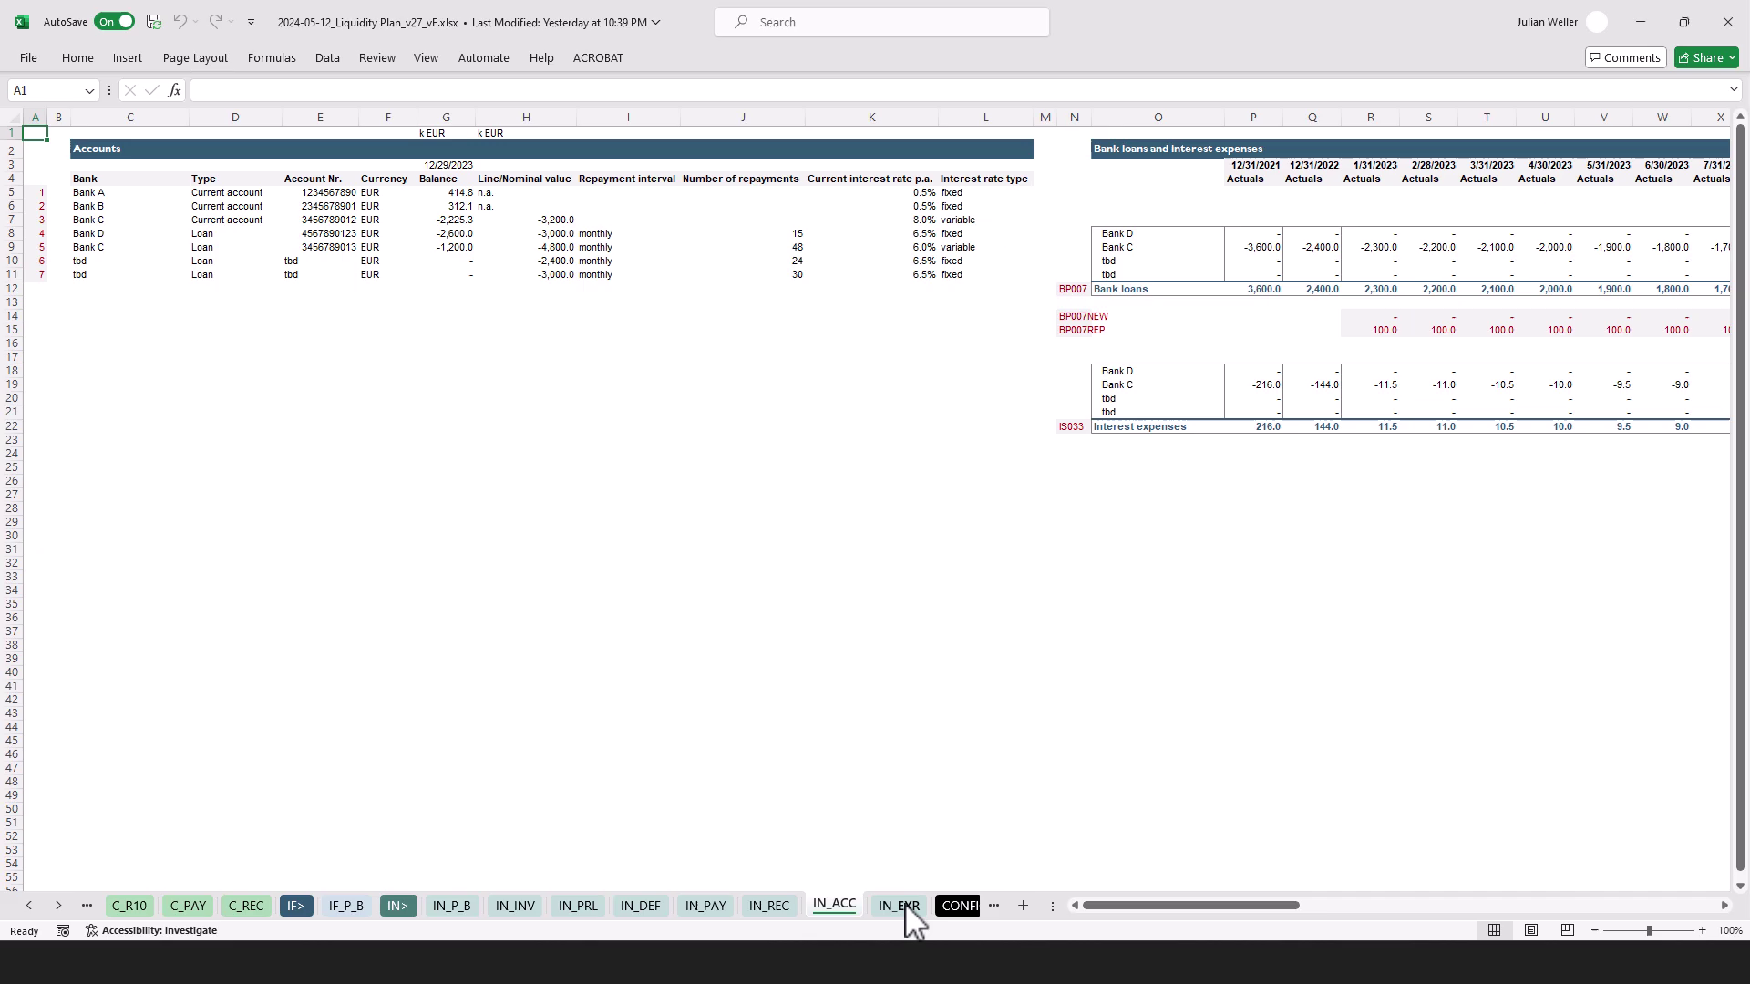
pyautogui.click(902, 906)
pyautogui.click(58, 906)
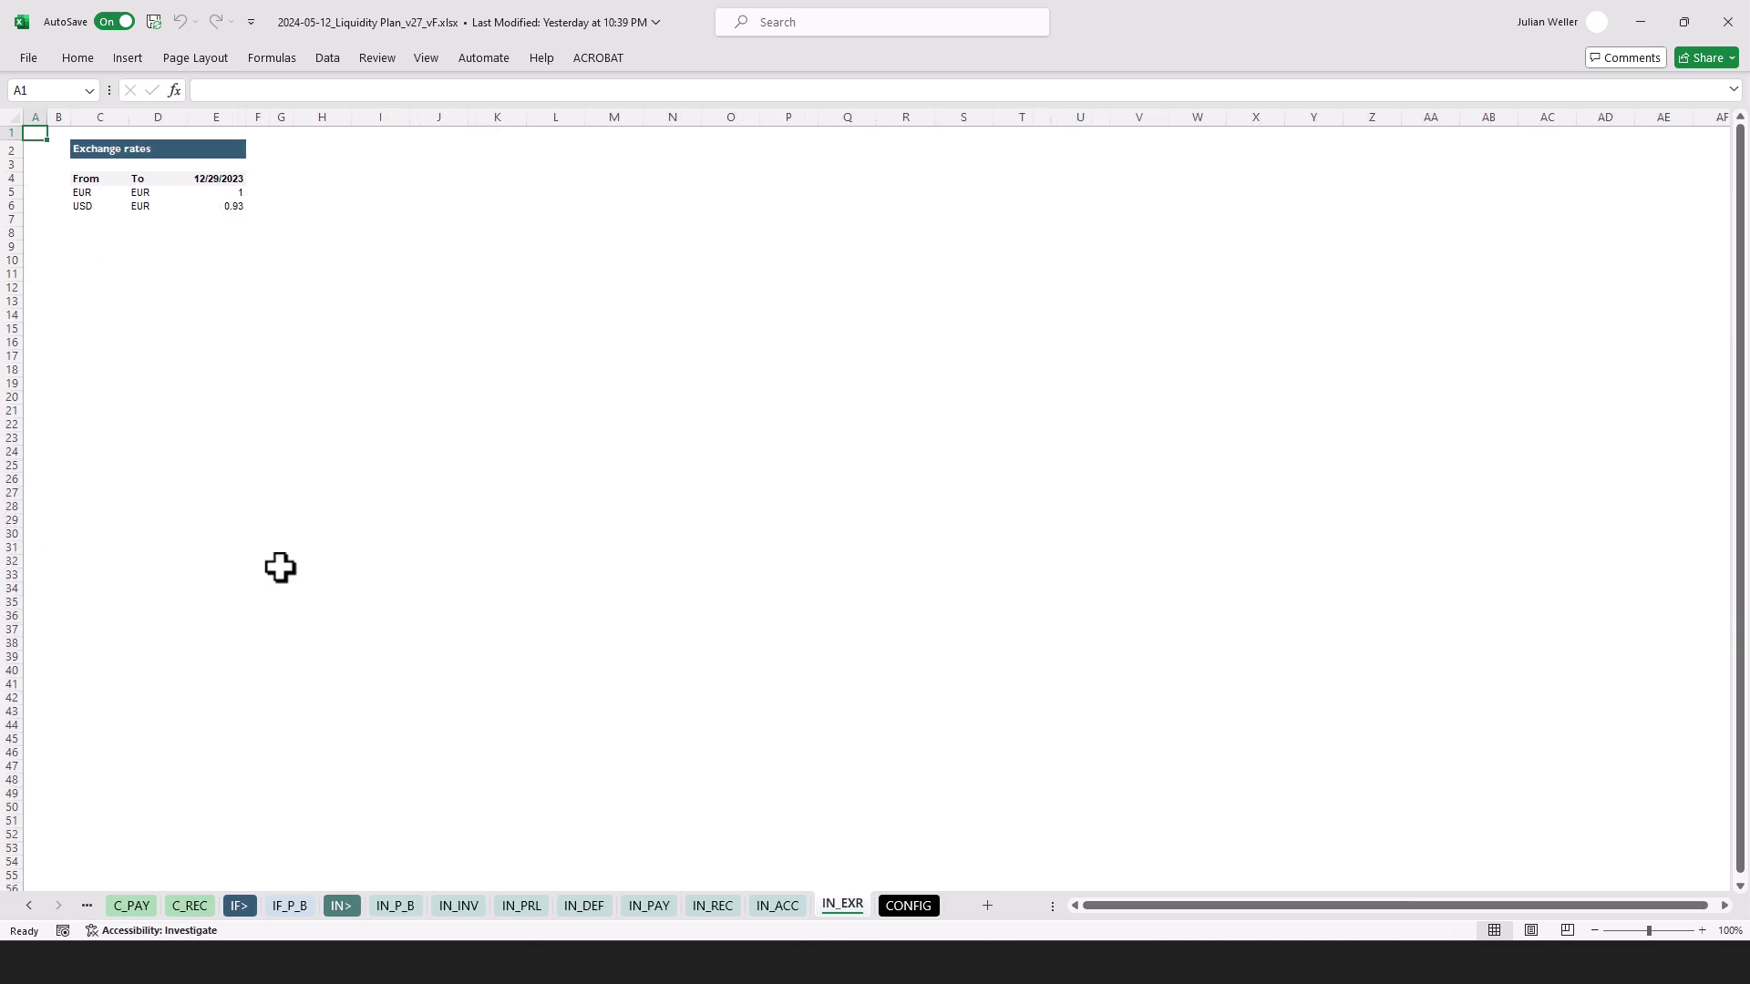
# Open CONFIG and highlight the three intercompany name patterns in C15:C17
pyautogui.click(909, 907)
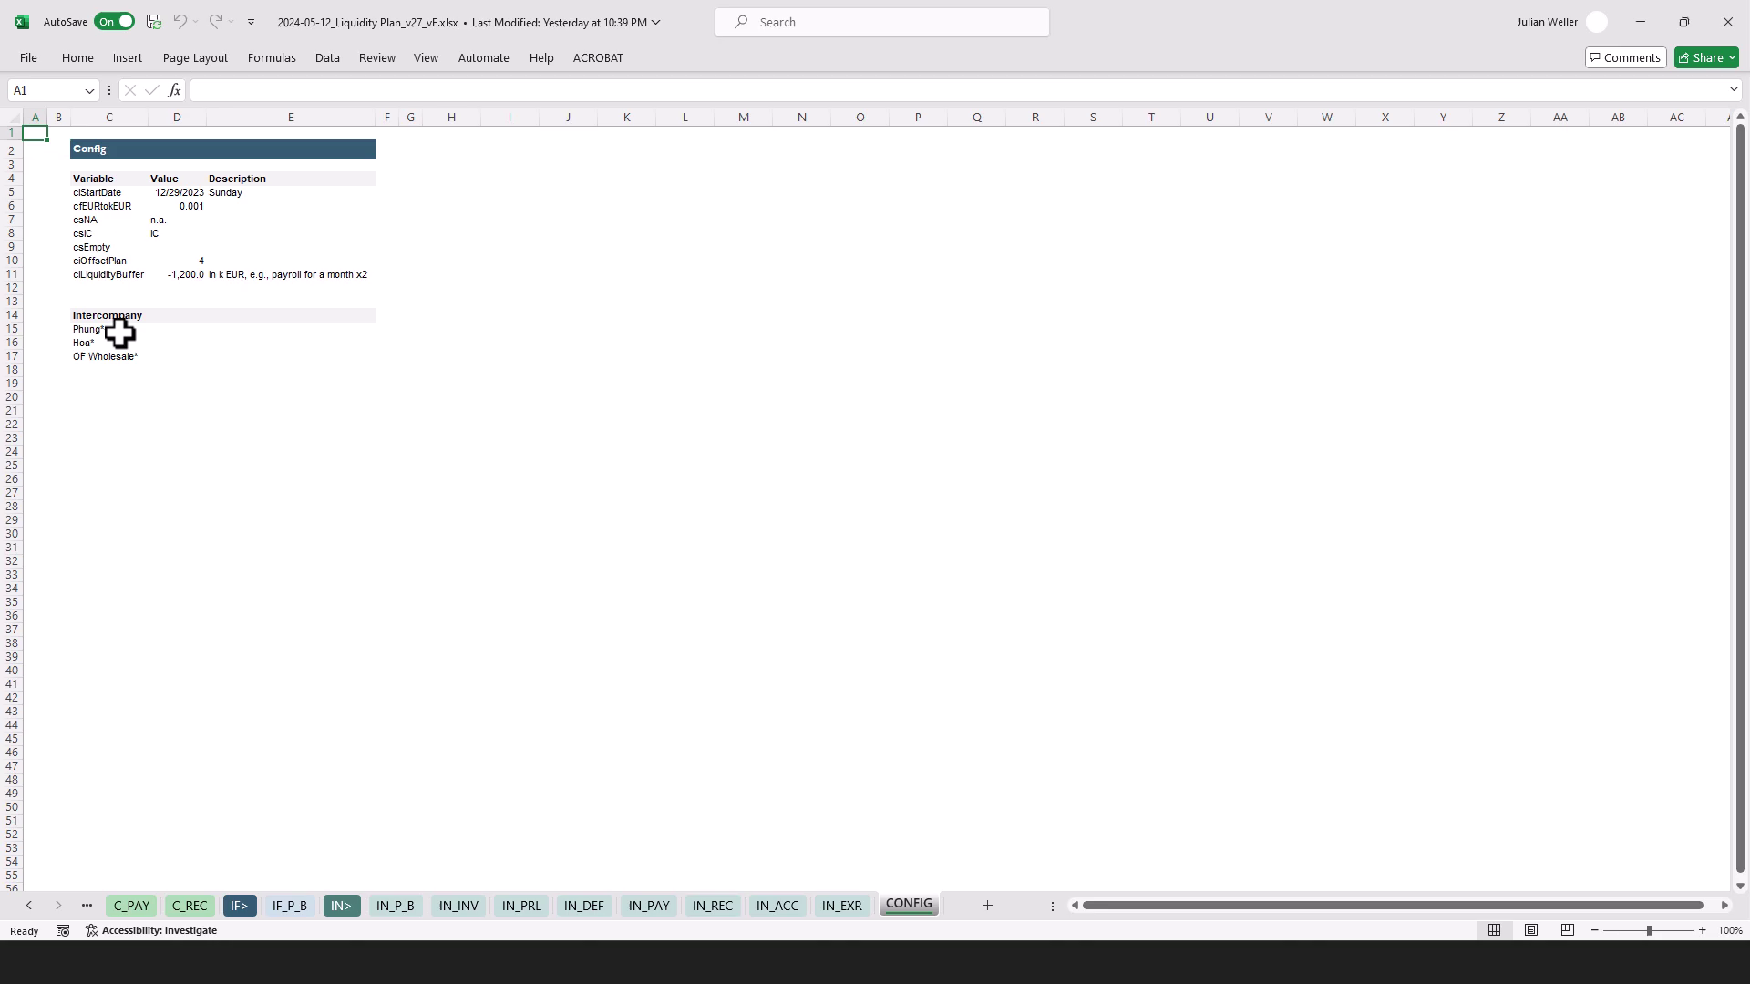
pyautogui.moveTo(113, 331); pyautogui.dragTo(111, 356)
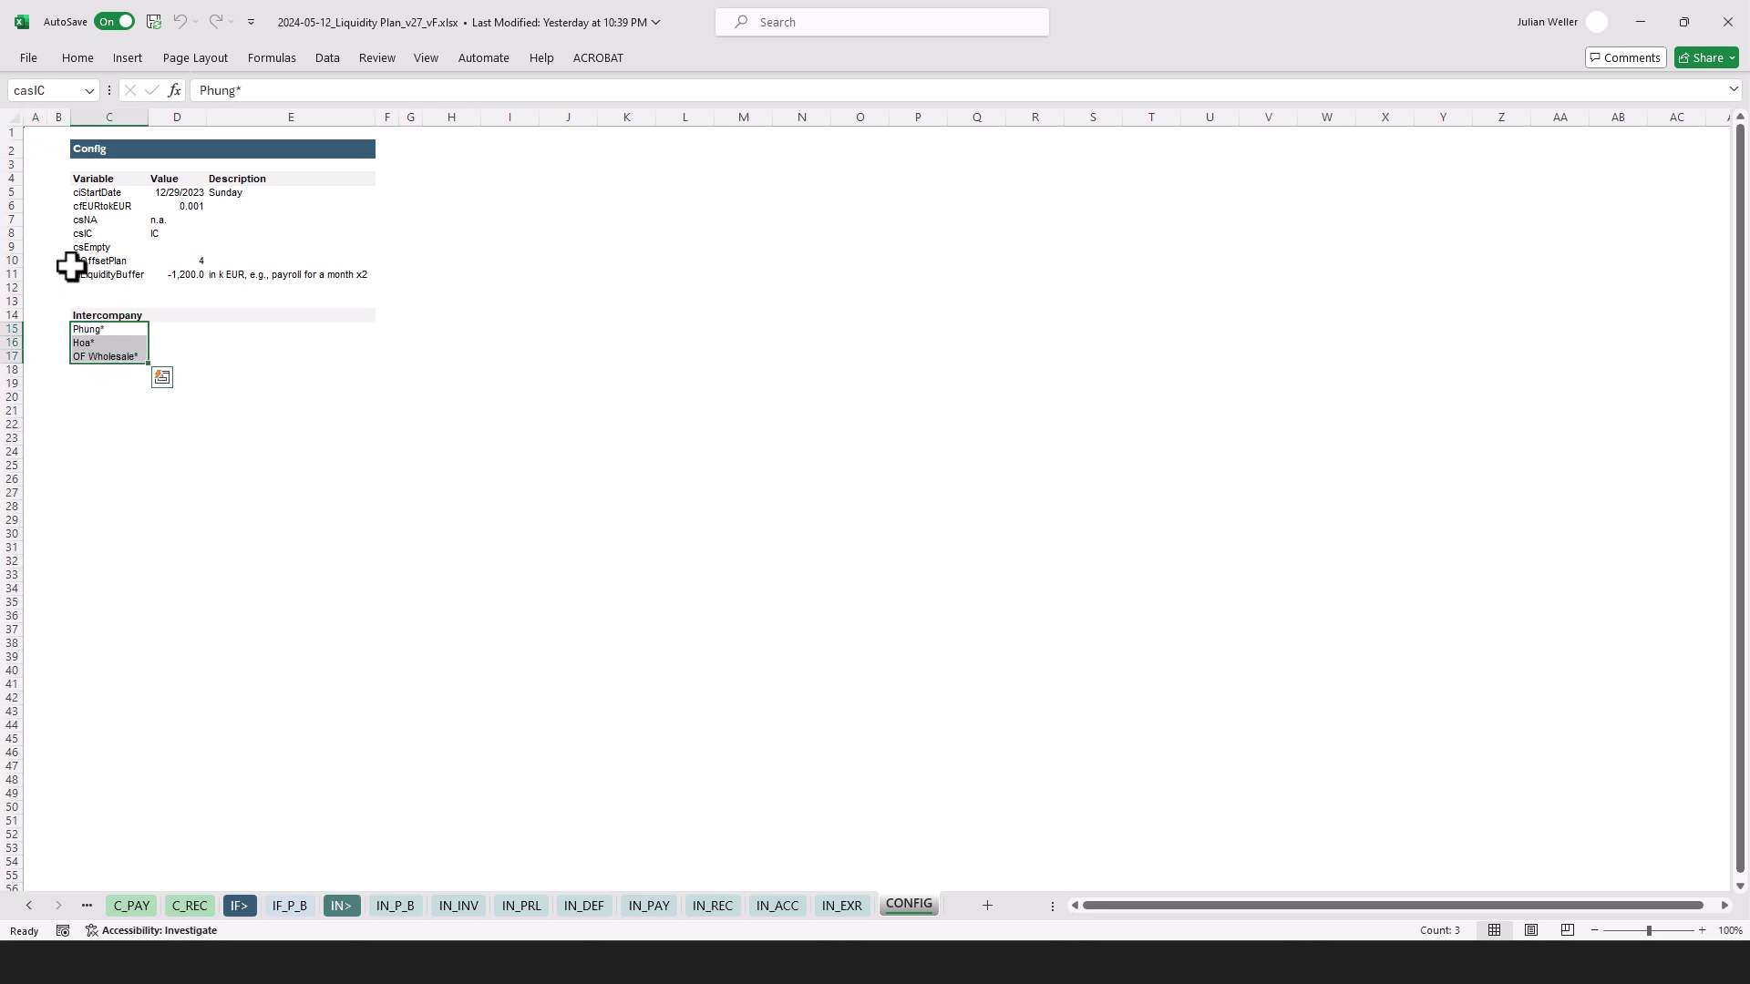
pyautogui.click(35, 151)
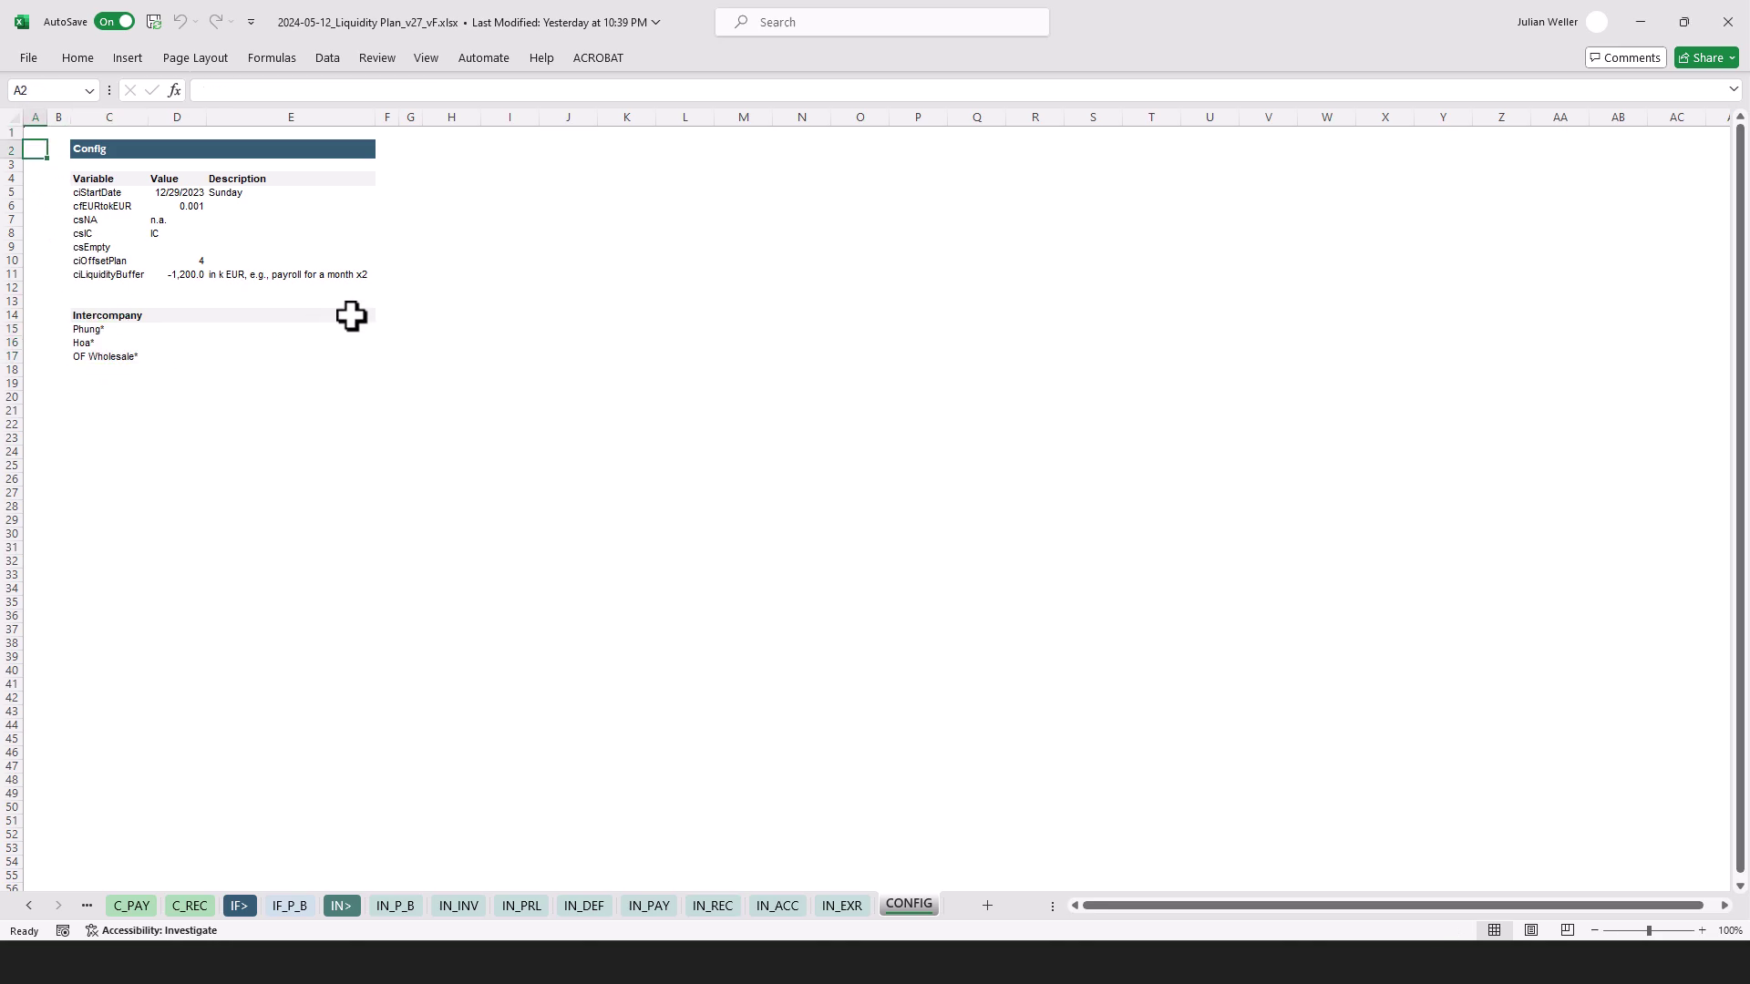